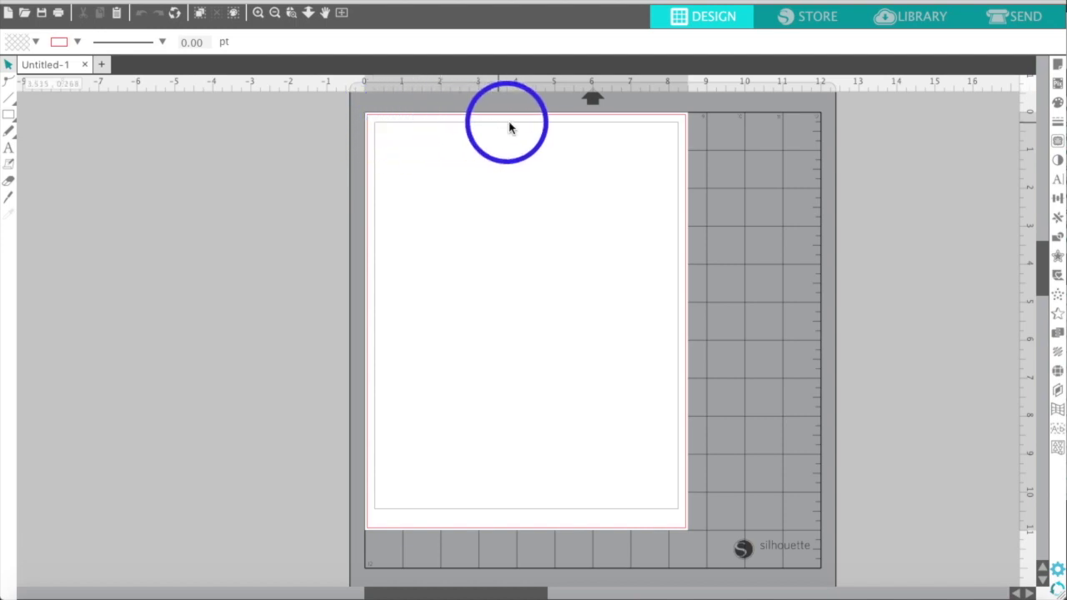
- Open the print page setup and format the page for the Canon MG7700 series 5 printer
left_click(258, 14)
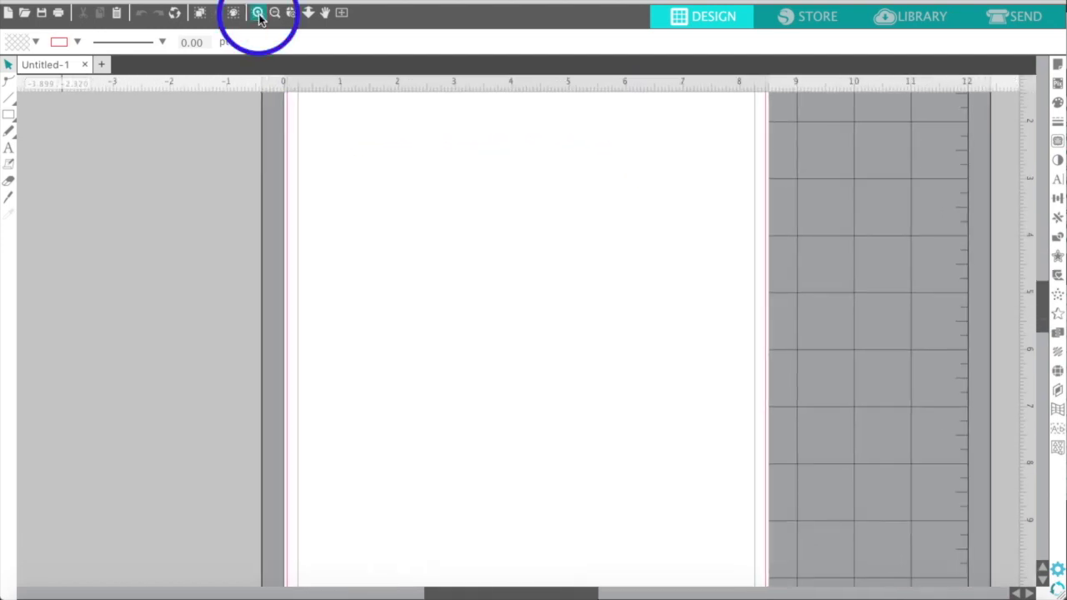
scroll(249, 220, "up", 3)
scroll(248, 219, "up", 2)
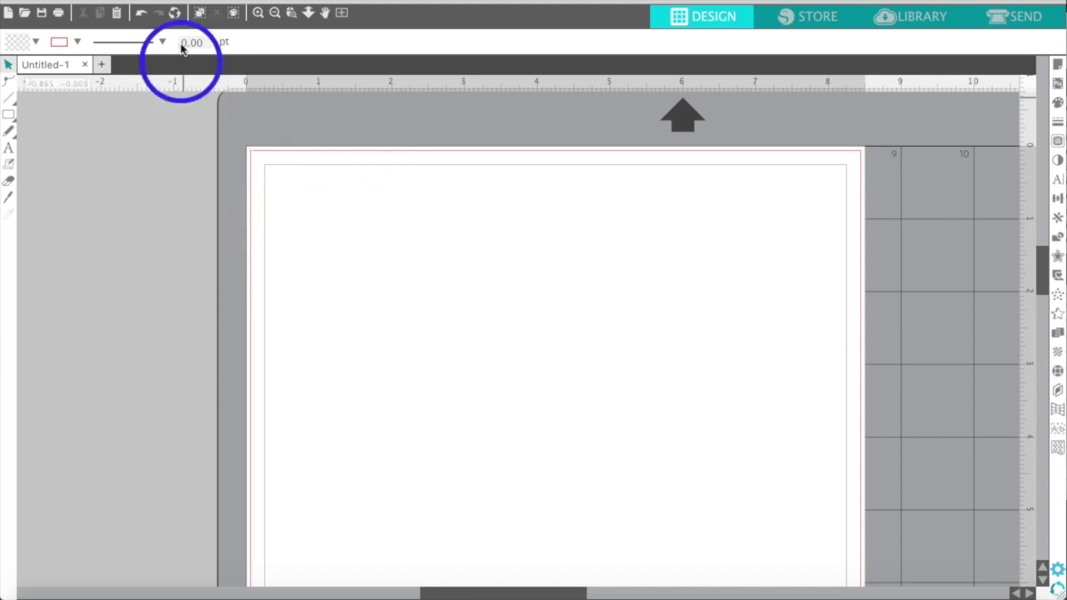
left_click(171, 0)
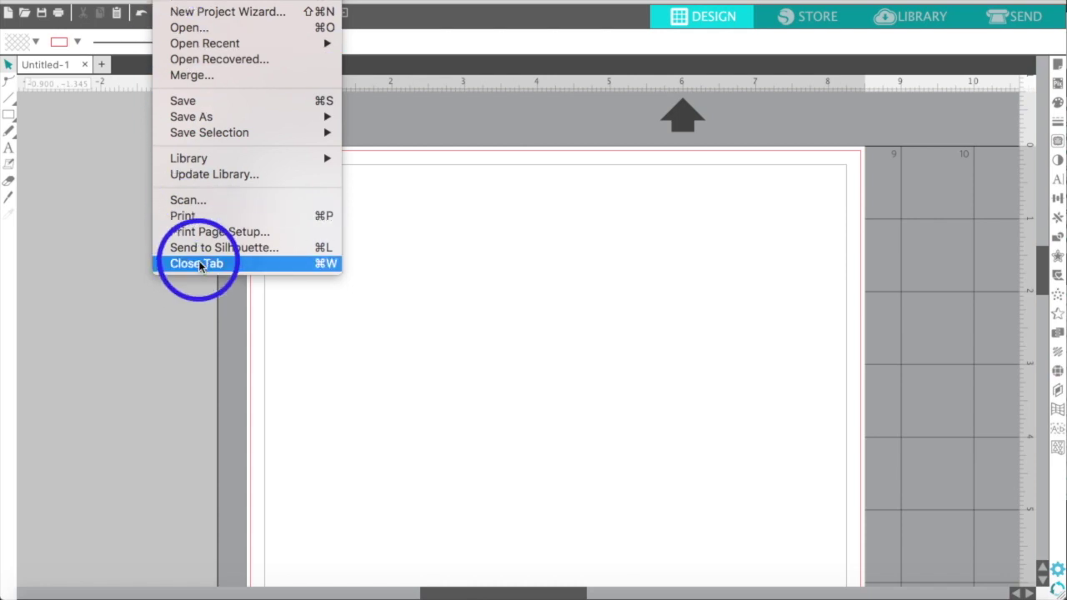
left_click(200, 233)
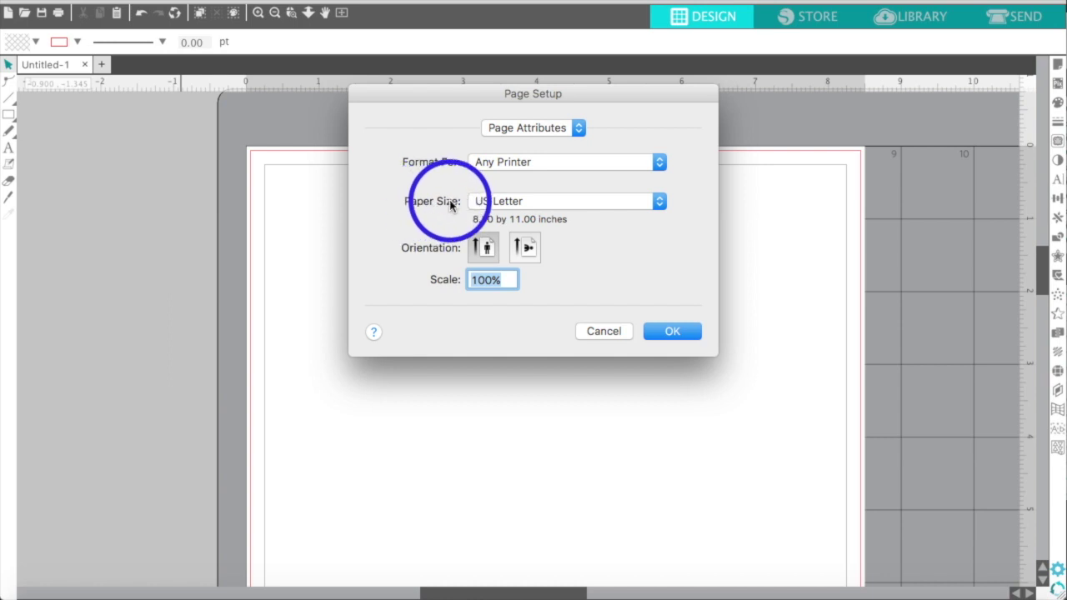
left_click(484, 203)
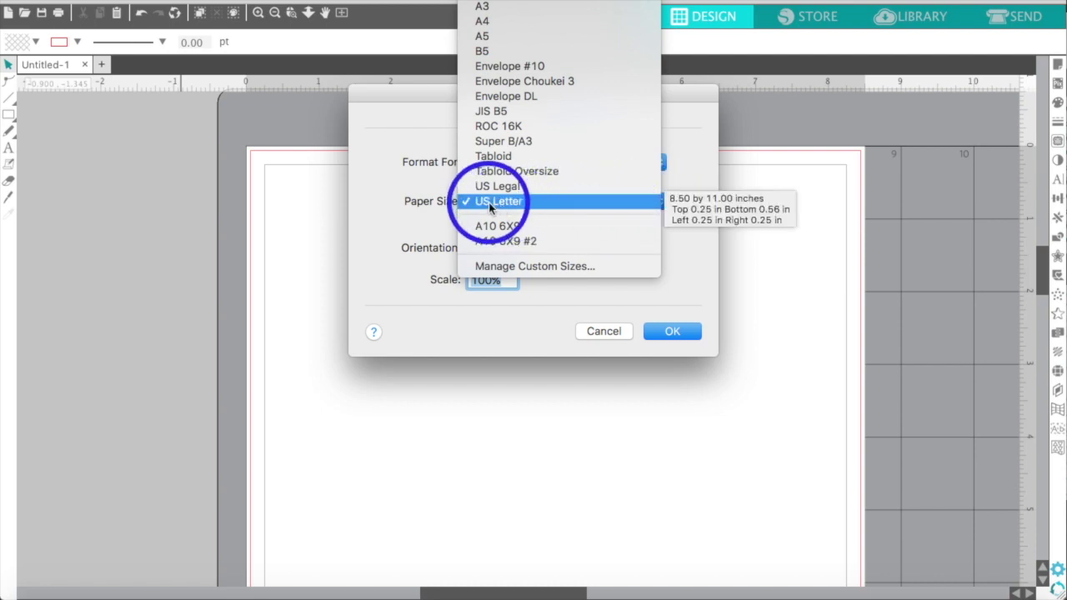
left_click(410, 216)
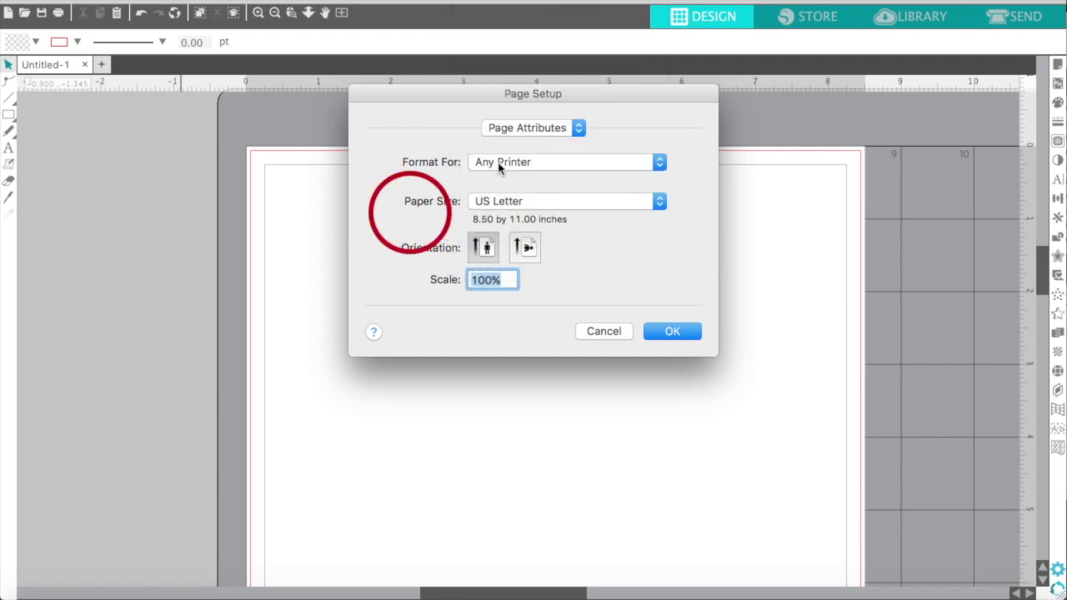
left_click(497, 166)
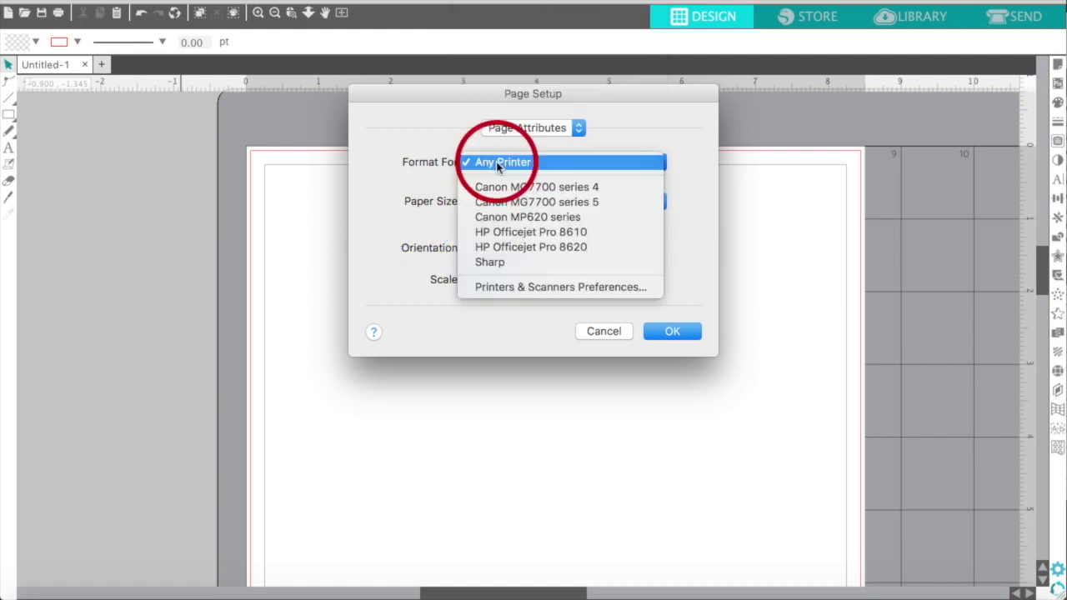
left_click_drag(499, 168, 494, 207)
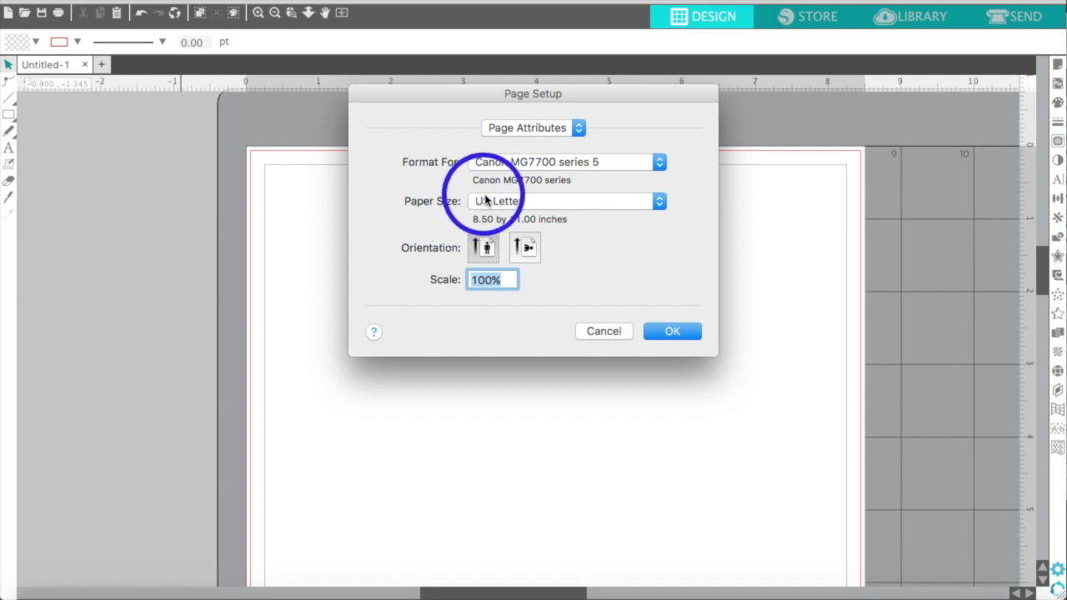
- Set the paper size to US Letter Borderless and apply the page setup
left_click(489, 202)
mouse_move(490, 202)
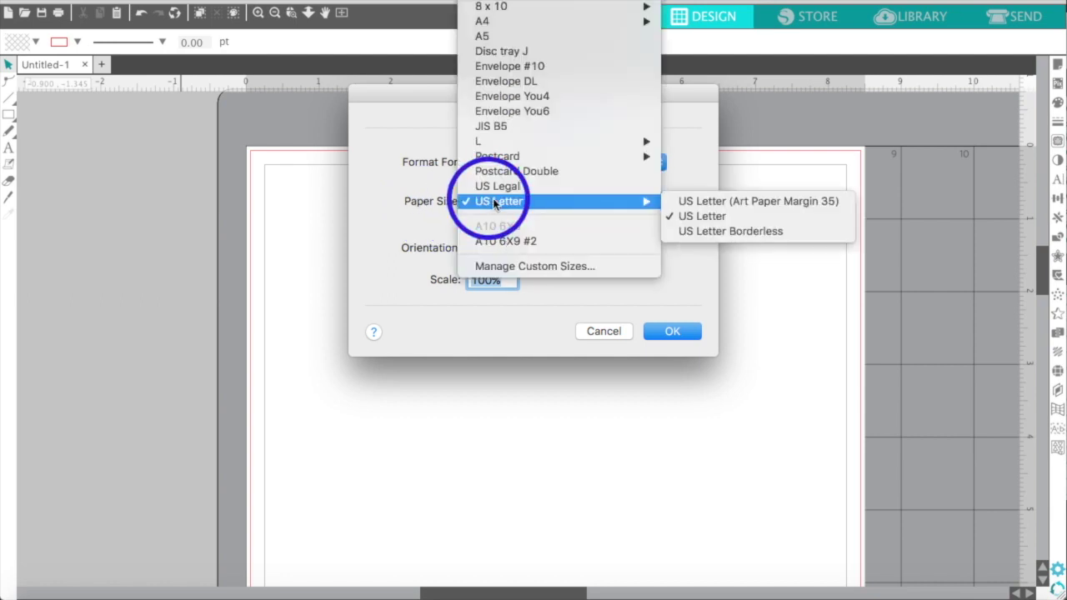
left_click(752, 234)
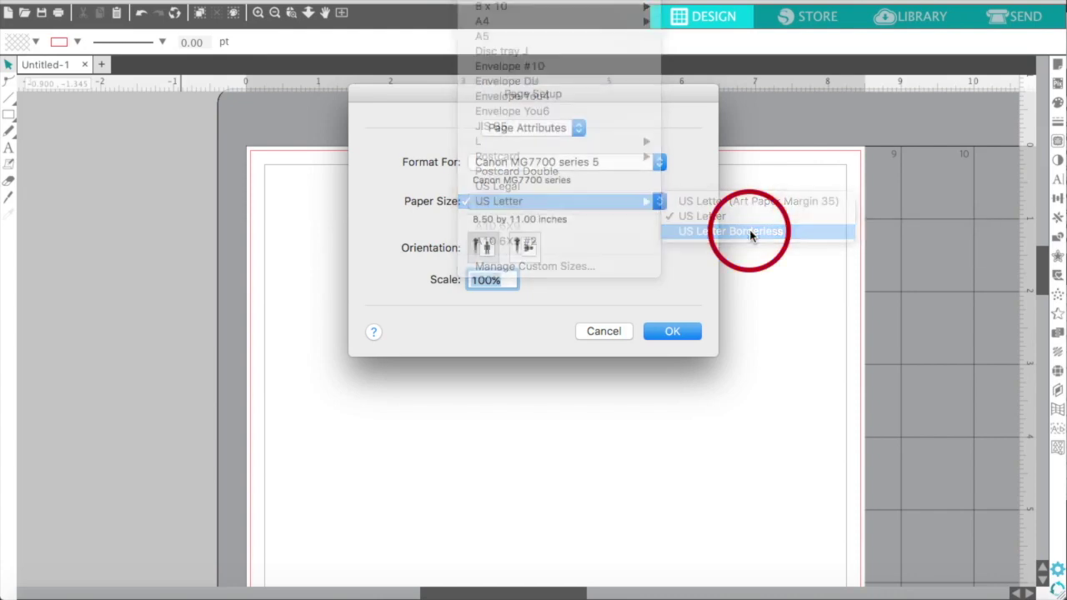
left_click(672, 331)
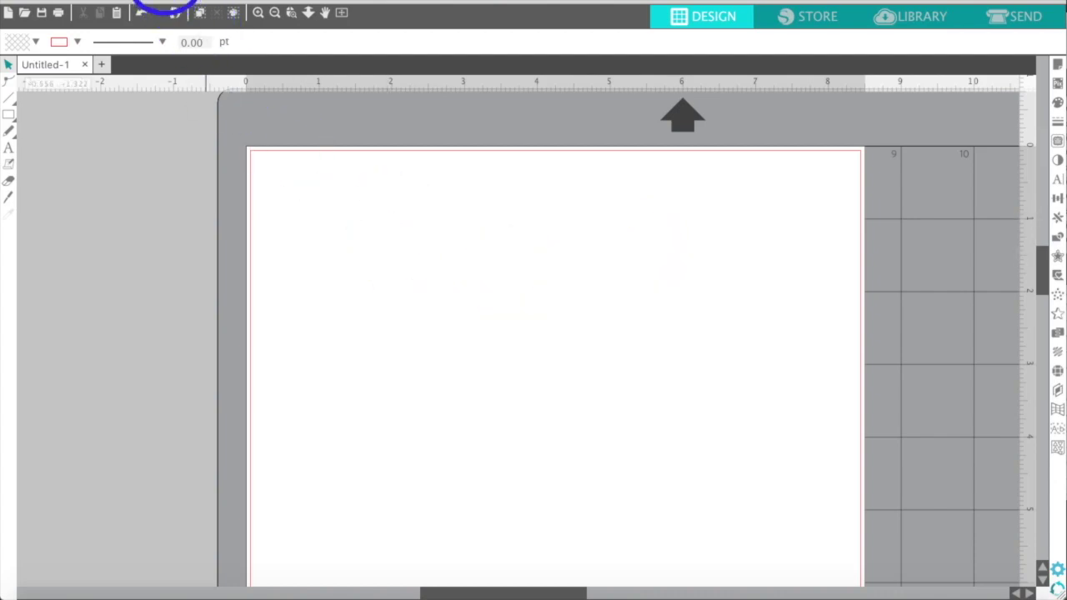
- Switch to Finder, open the Icons folder and place Christmas_JoyWreath.png in the empty workspace left of the cutting mat
left_click(276, 13)
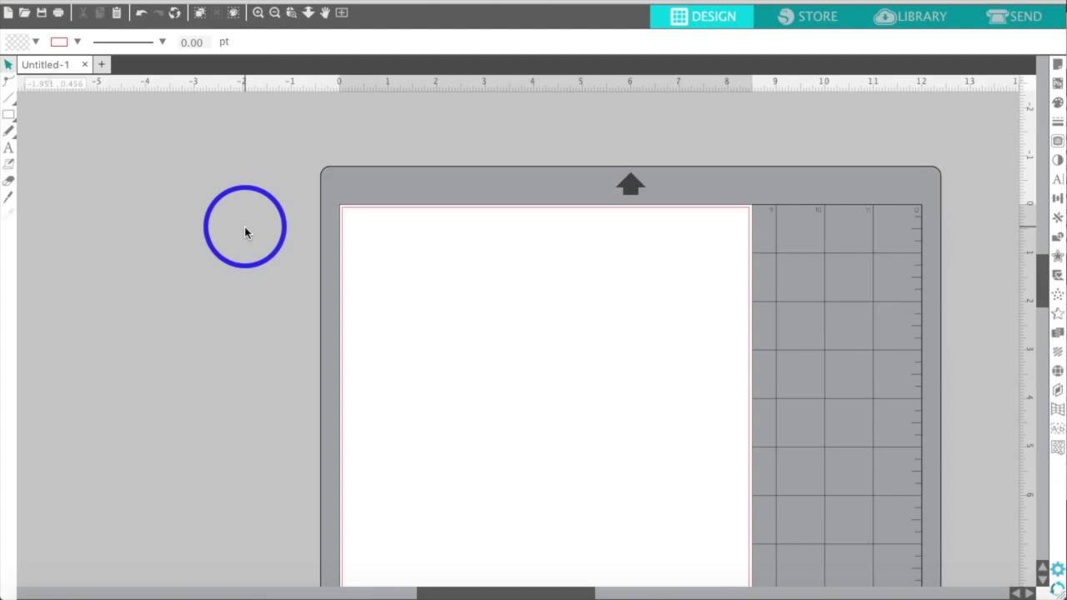
scroll(245, 227, "down", 3)
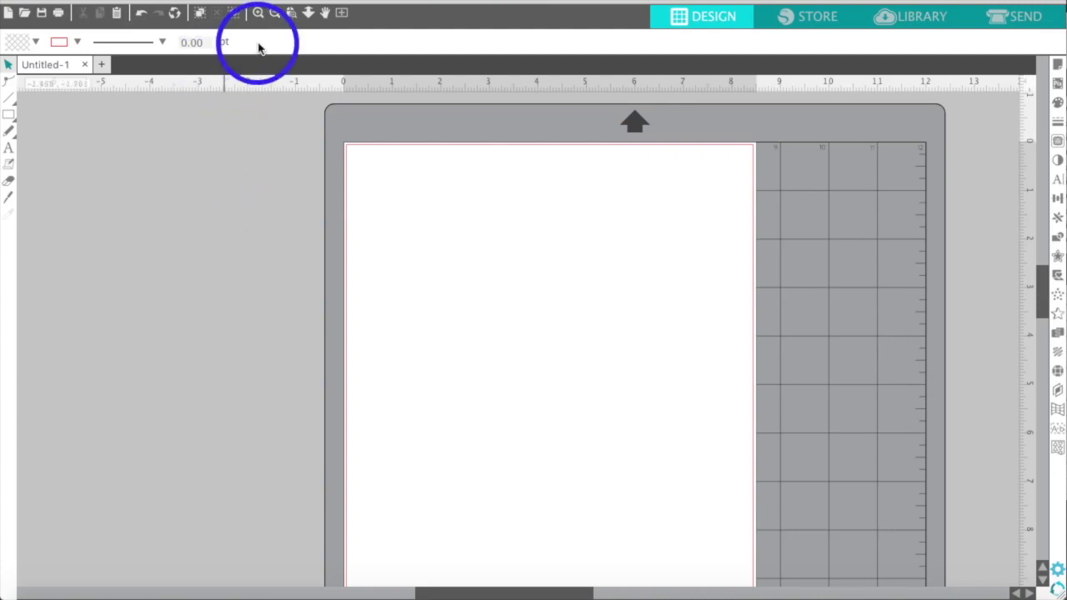
left_click(273, 13)
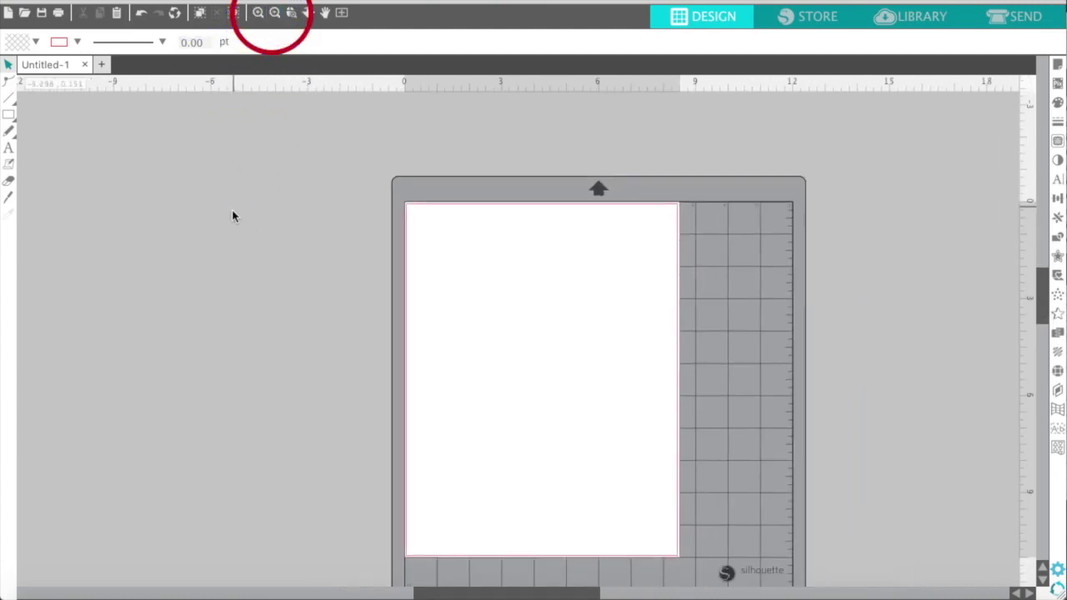
left_click(232, 213)
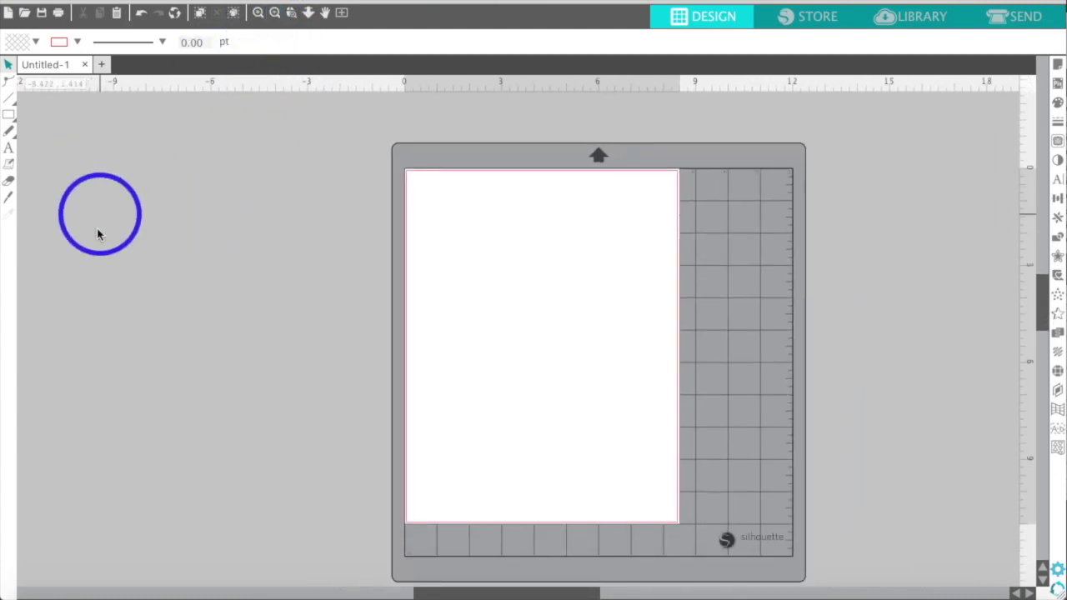
left_click(32, 588)
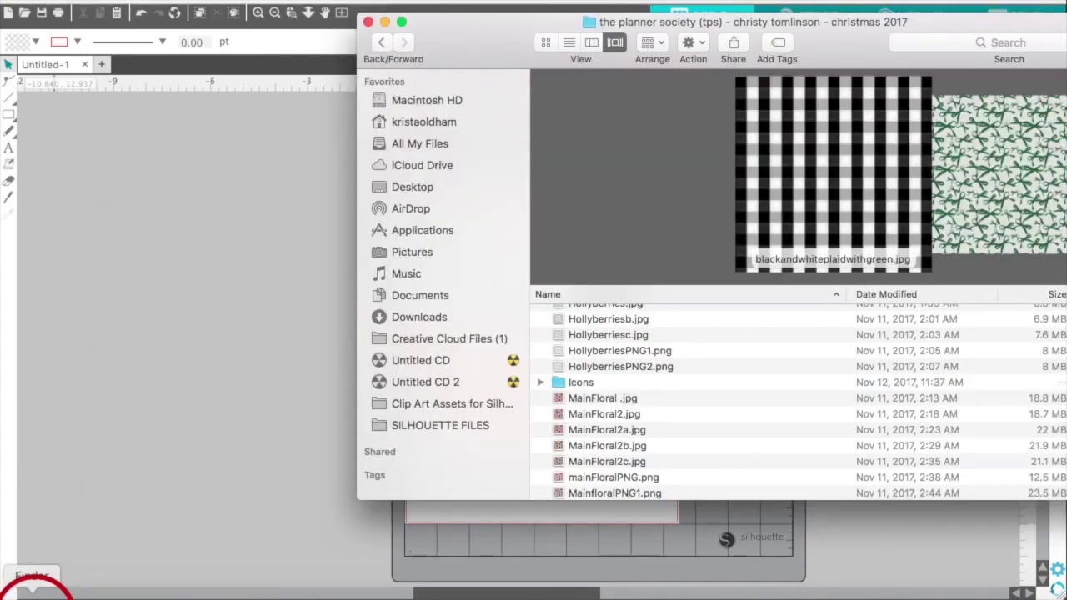
double_click(575, 383)
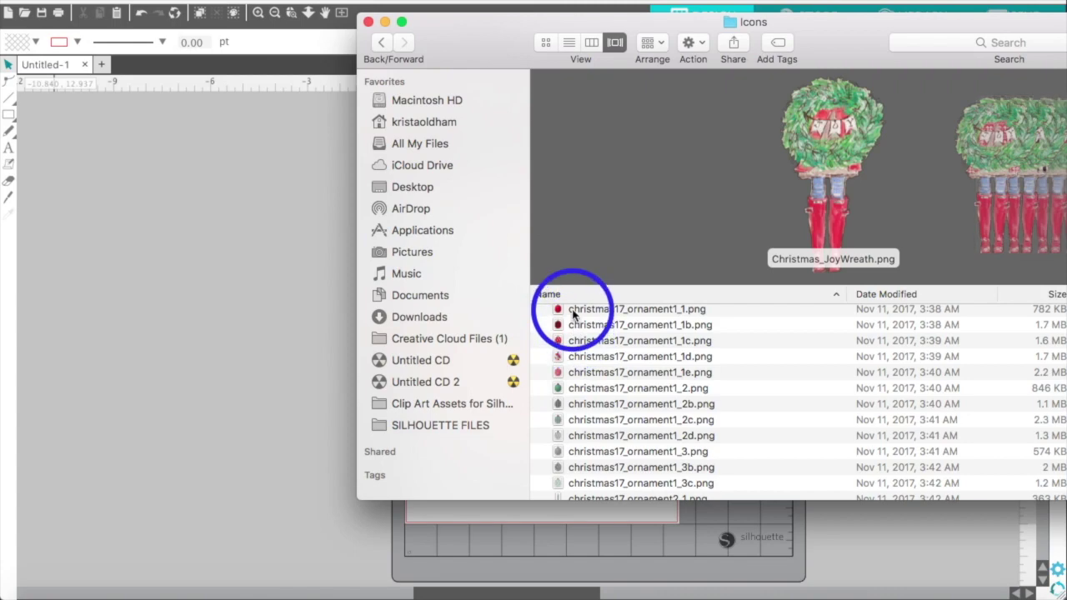
scroll(575, 321, "up", 10)
scroll(572, 320, "up", 8)
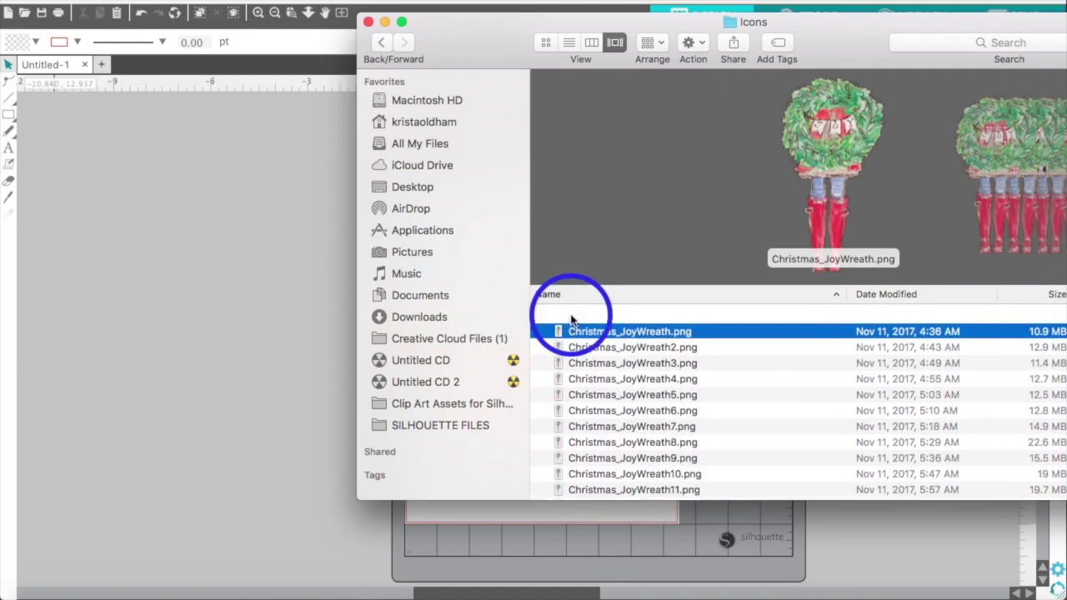
left_click_drag(572, 319, 97, 275)
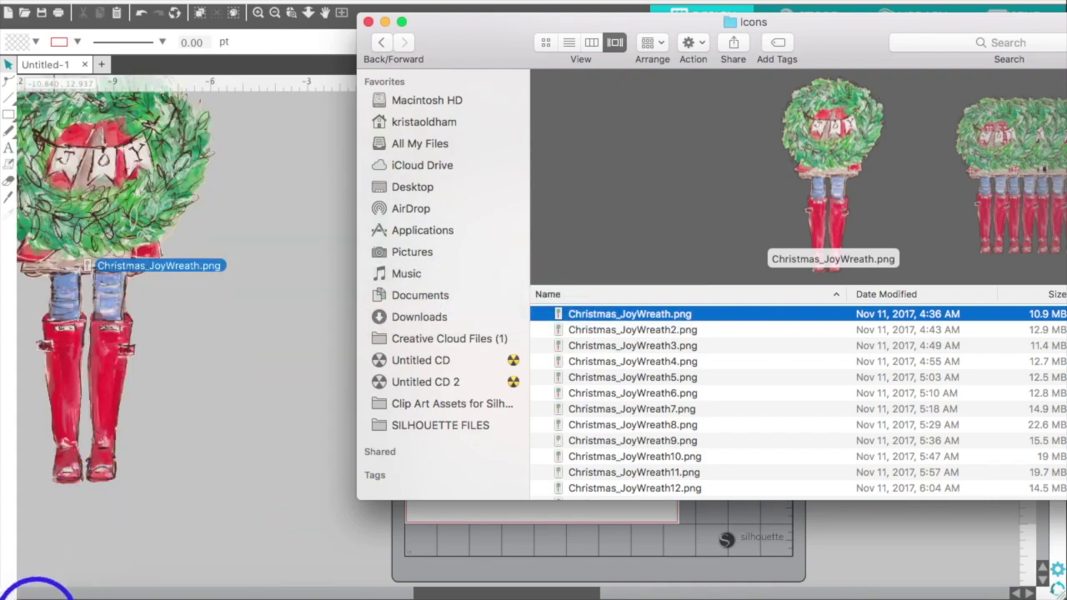
left_click(32, 594)
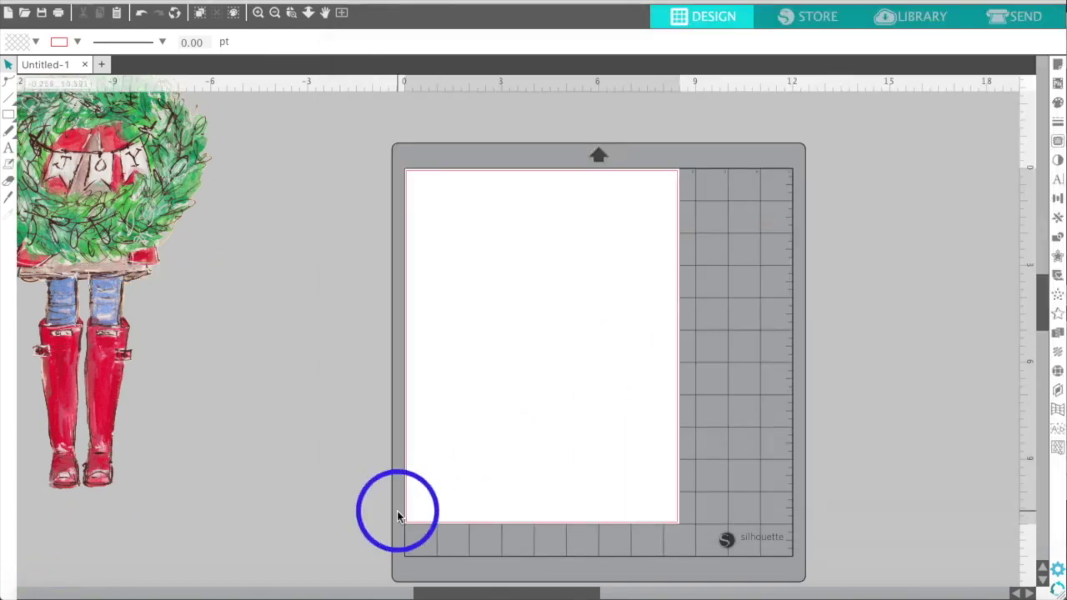
- Add christmas17_boots1b.png from the Icons folder to the workspace between the wreath figure and the mat
left_click(31, 594)
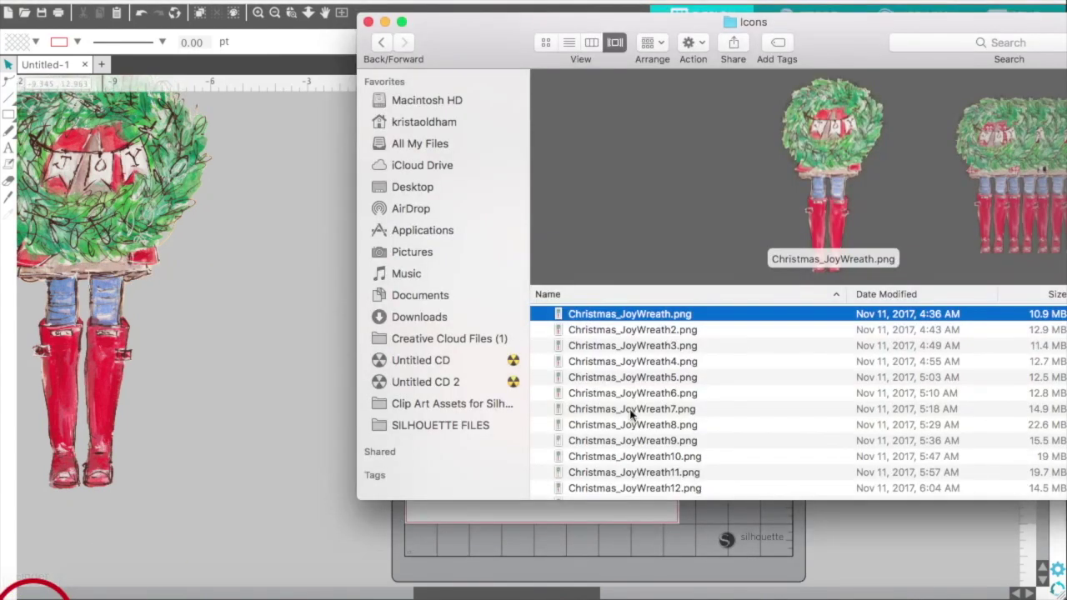
scroll(680, 403, "down", 1)
scroll(679, 403, "down", 3)
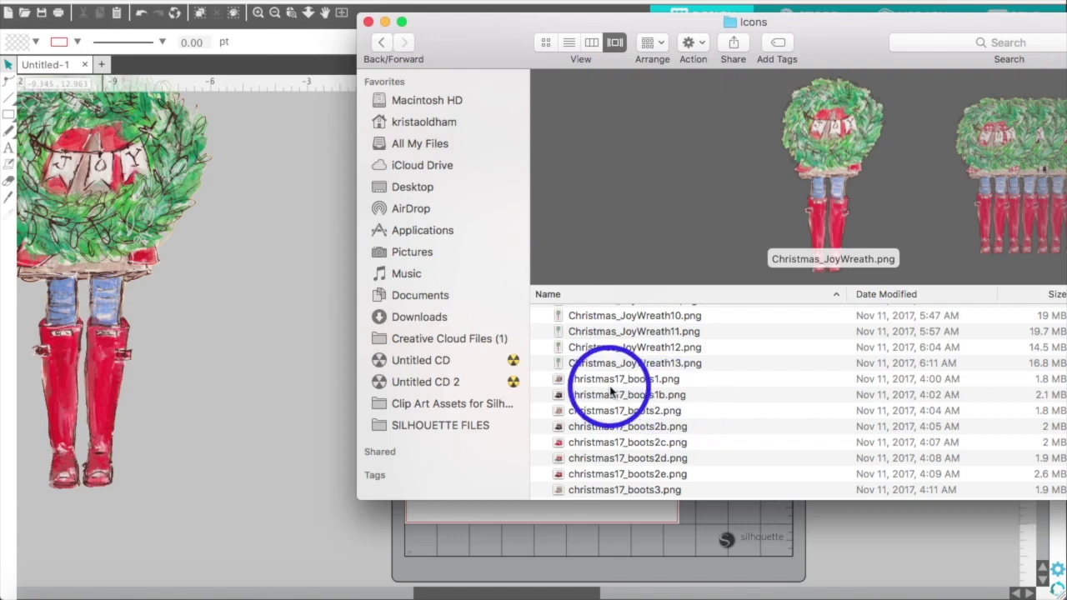
left_click_drag(594, 395, 283, 357)
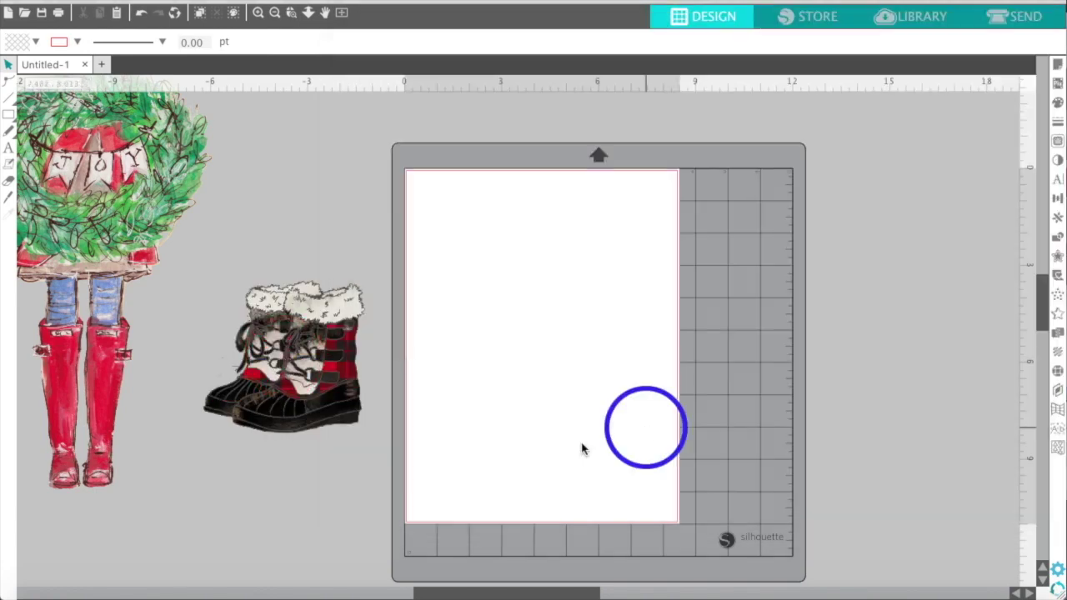
- Add the floral bow christmas17_bow6.png from the Icons folder to the workspace below the boots
left_click(33, 588)
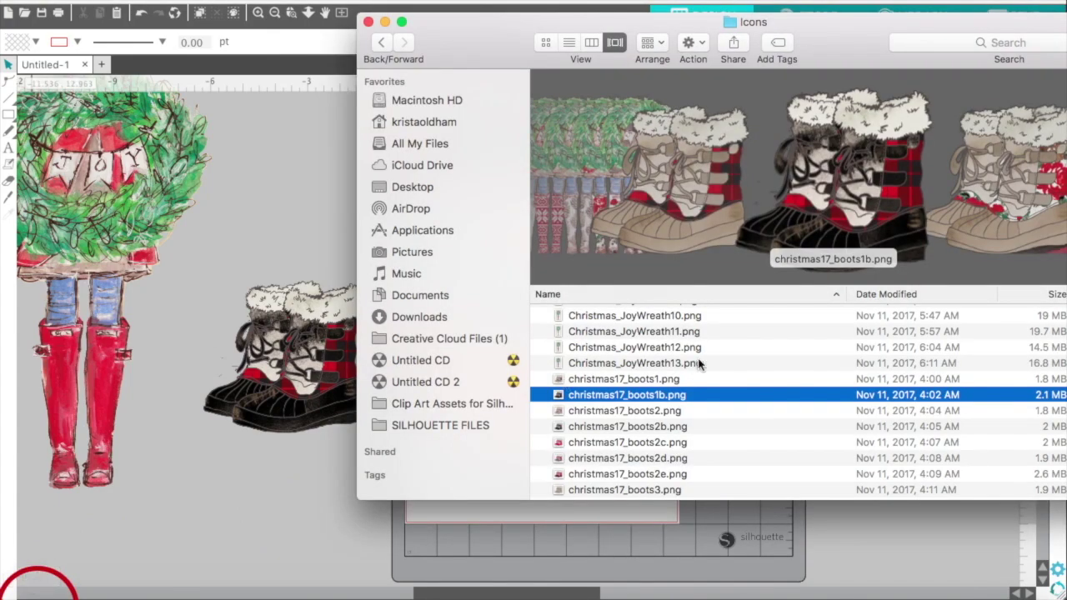
scroll(700, 358, "down", 5)
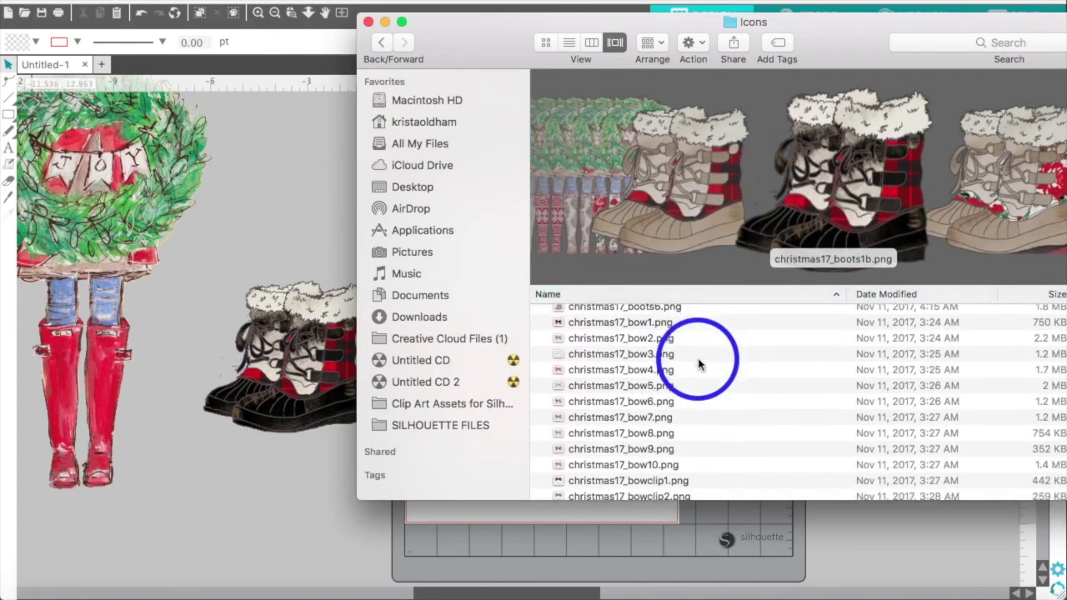
left_click(645, 368)
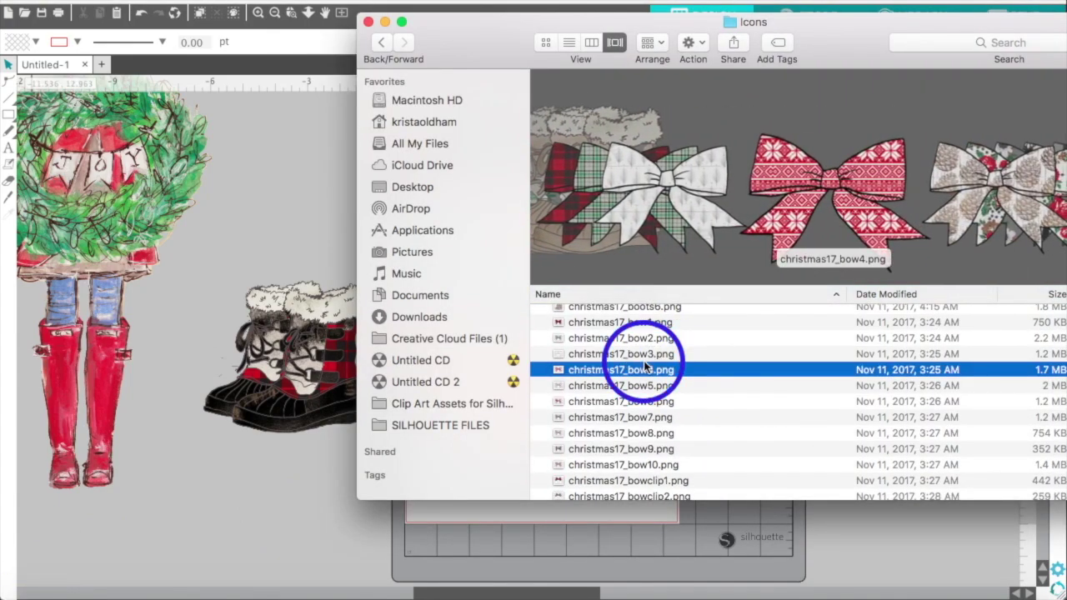
left_click(637, 401)
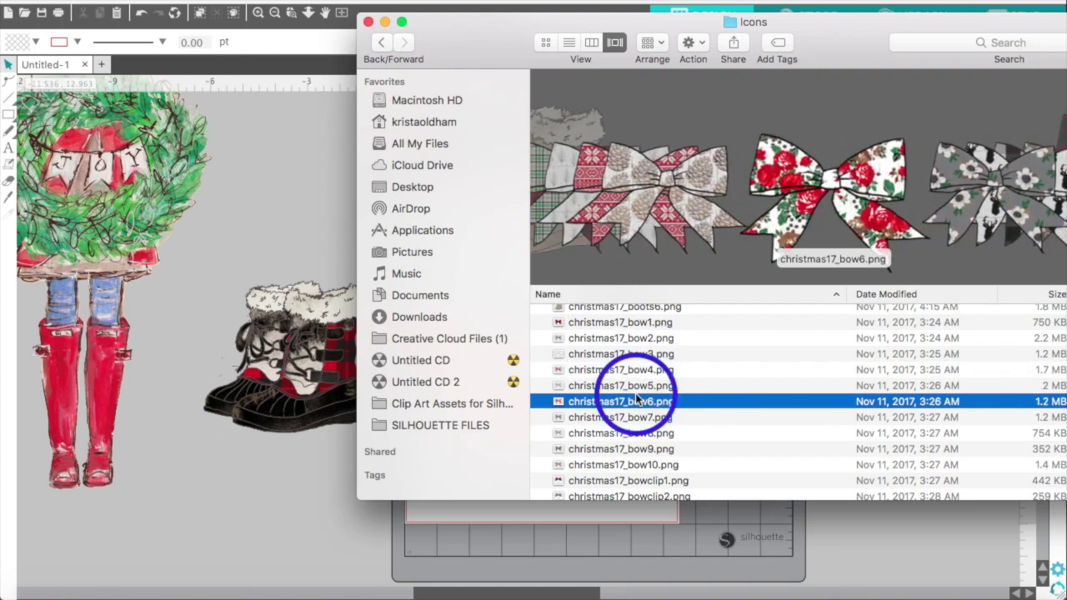
left_click_drag(637, 401, 275, 510)
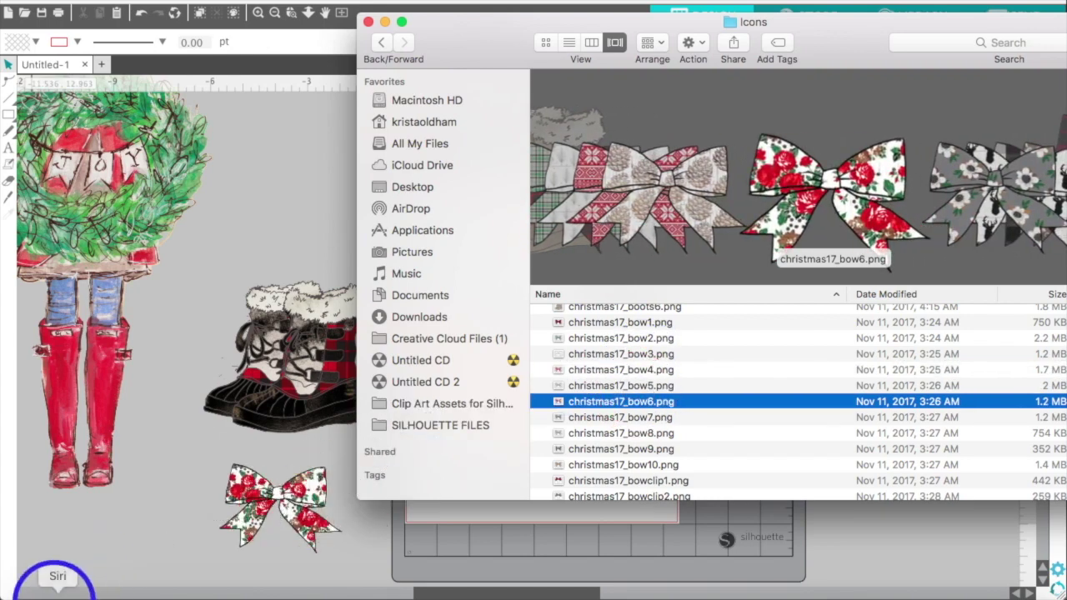
- Add the green plaid christmas17_bowclip8.png from the Icons folder and fit it, scaled down, above the boots
scroll(612, 421, "down", 5)
left_click(621, 426)
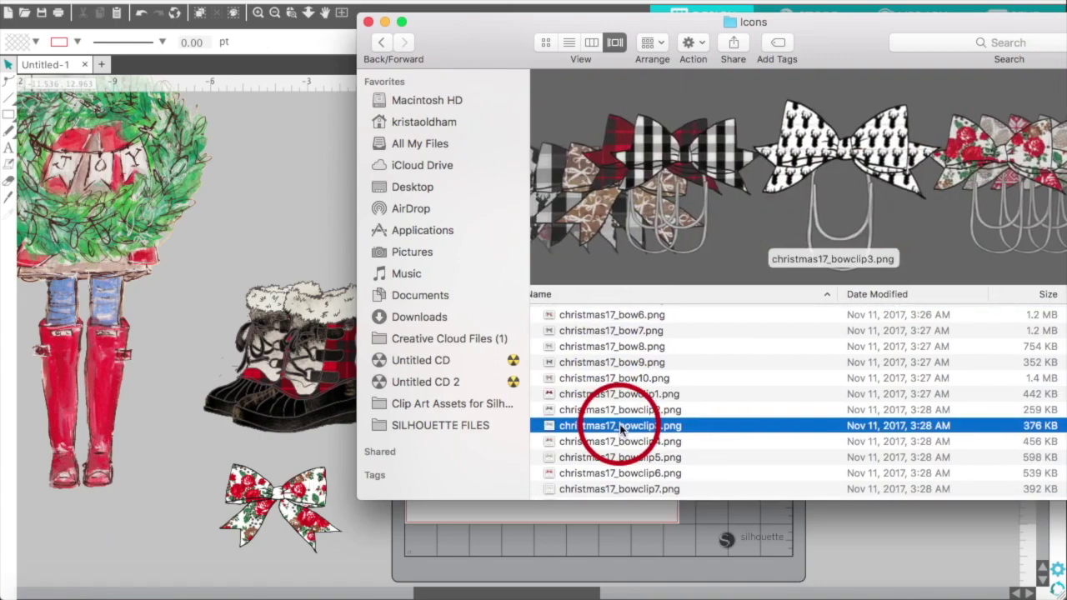
key("Down")
key("Down")
key("Down")
key("Down")
key("Down")
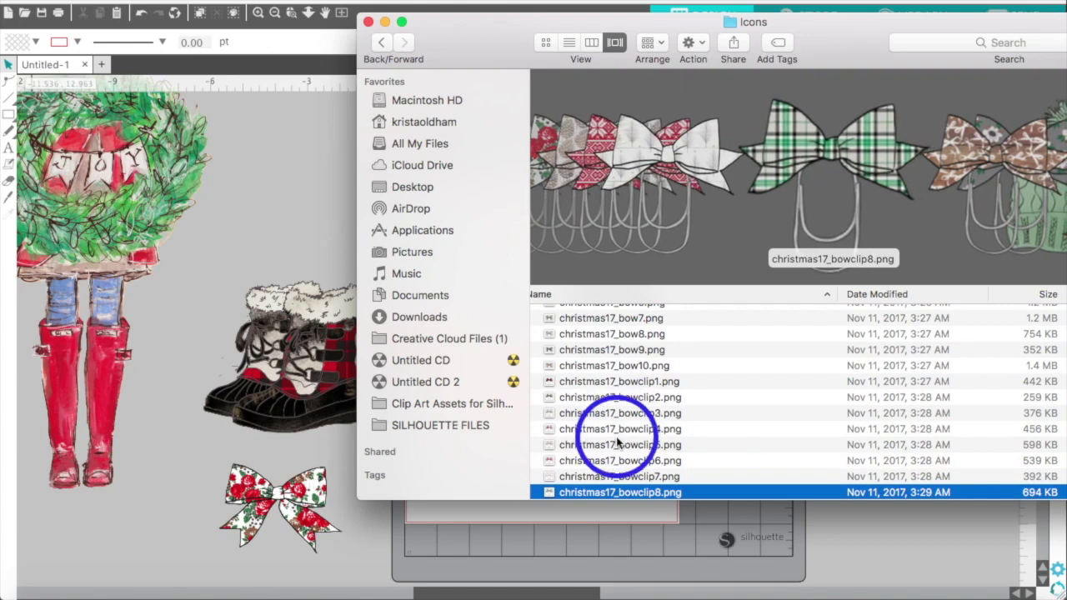
scroll(617, 434, "down", 4)
left_click_drag(606, 429, 150, 184)
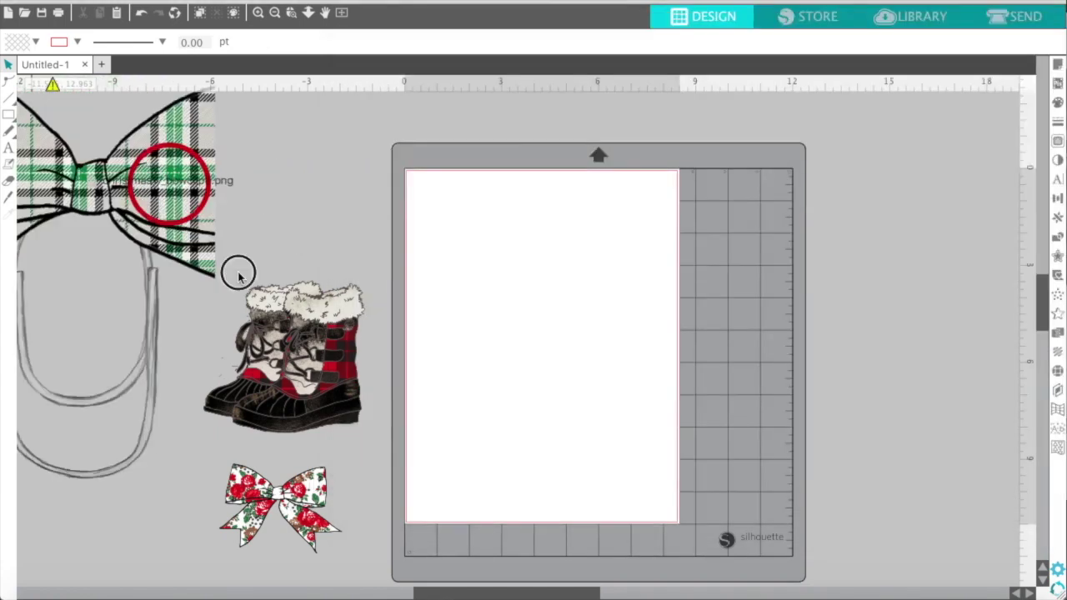
left_click_drag(240, 278, 278, 342)
left_click_drag(267, 280, 267, 219)
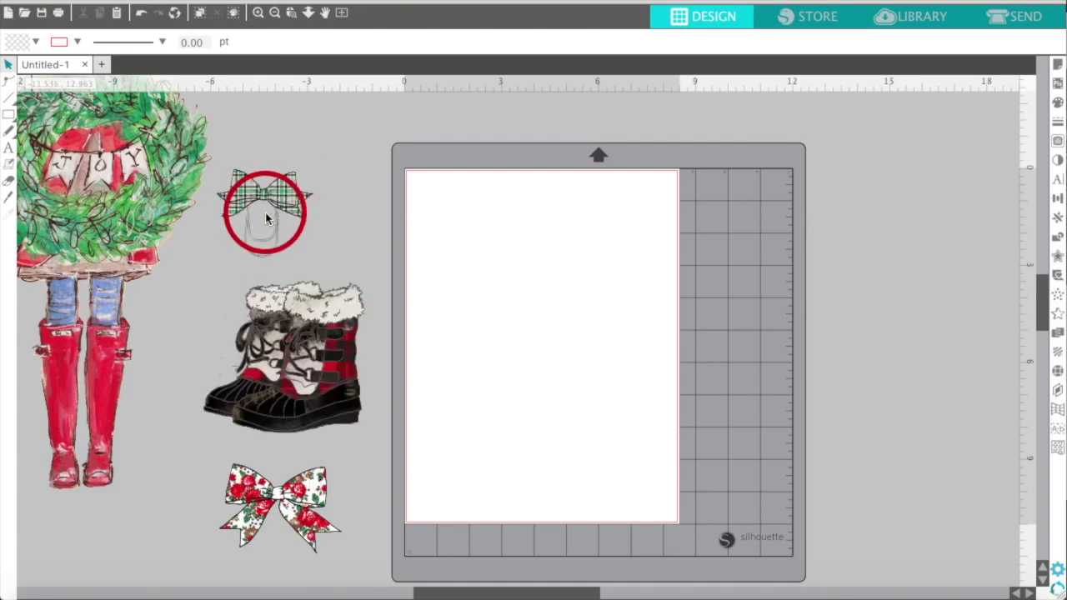
- Switch to Finder and look through the ornament and present images in the Icons folder, previewing christmas17_ornament2_3.png
left_click(33, 592)
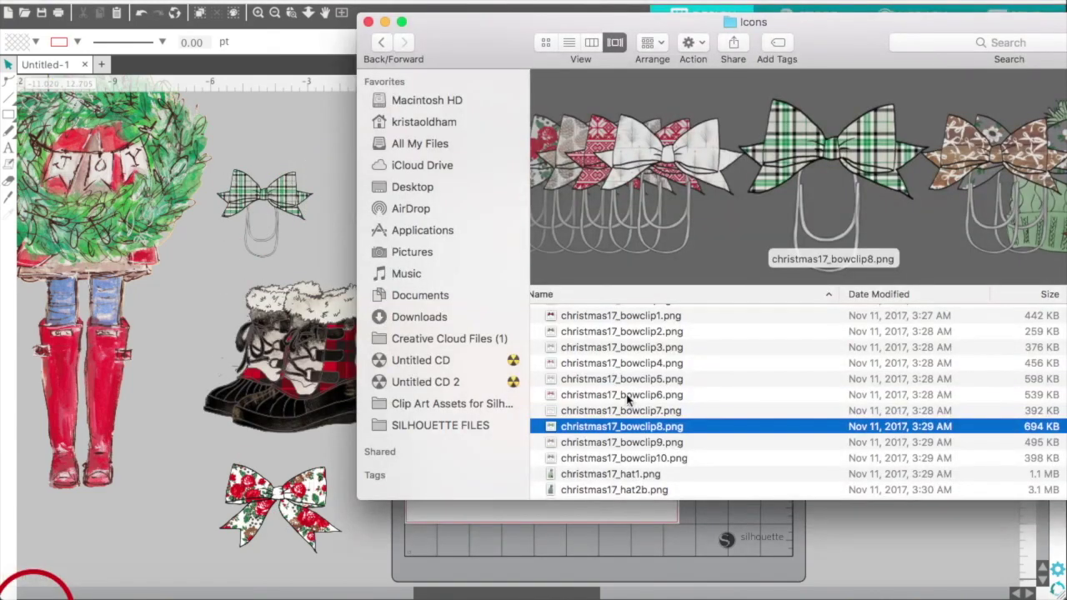
scroll(627, 400, "down", 10)
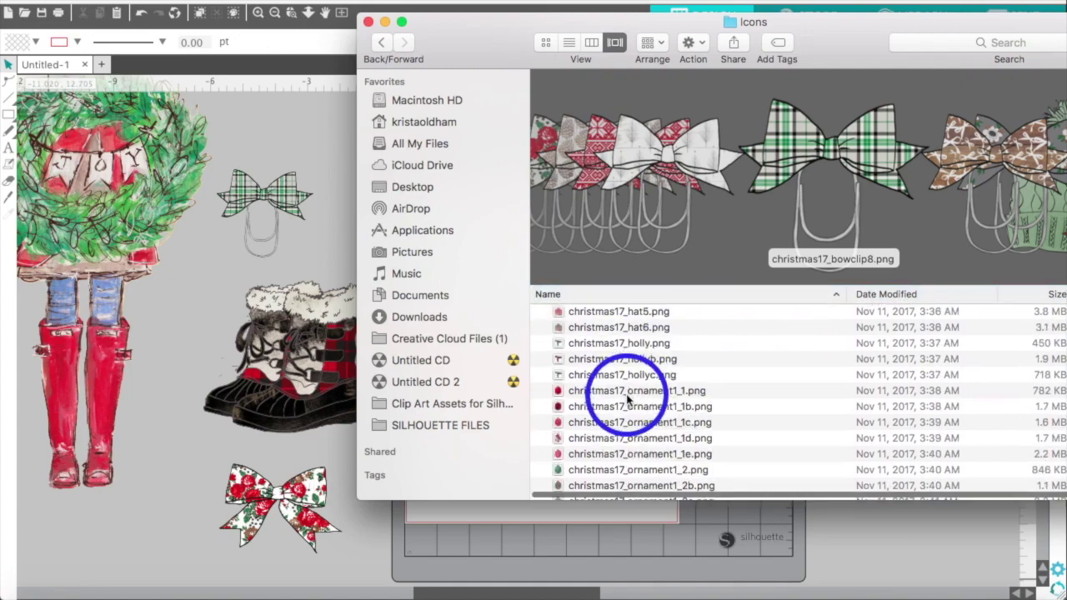
scroll(627, 400, "down", 10)
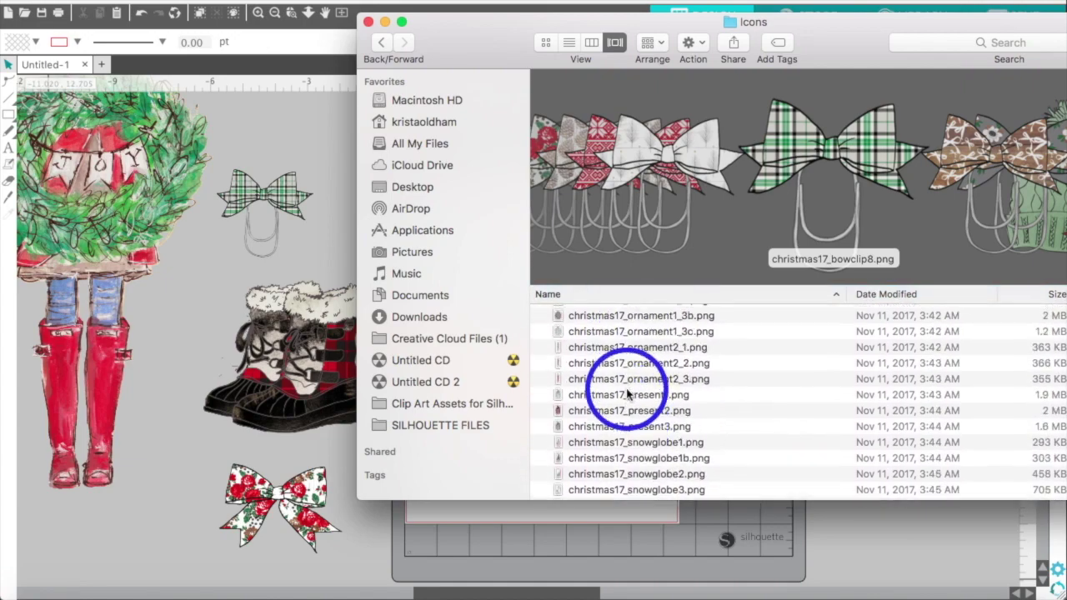
left_click(628, 384)
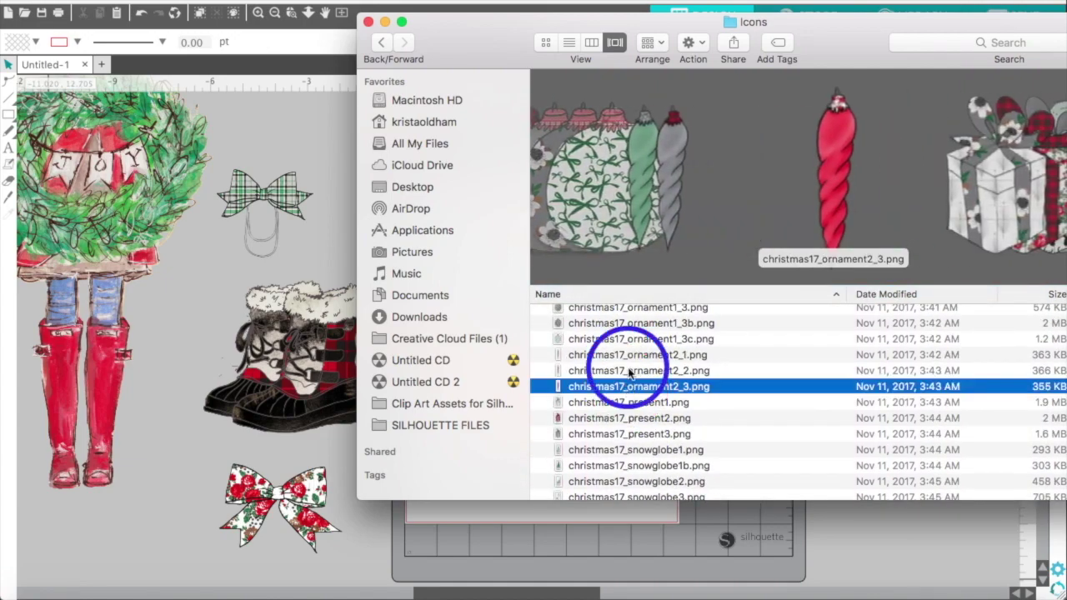
scroll(630, 374, "up", 3)
scroll(630, 374, "down", 6)
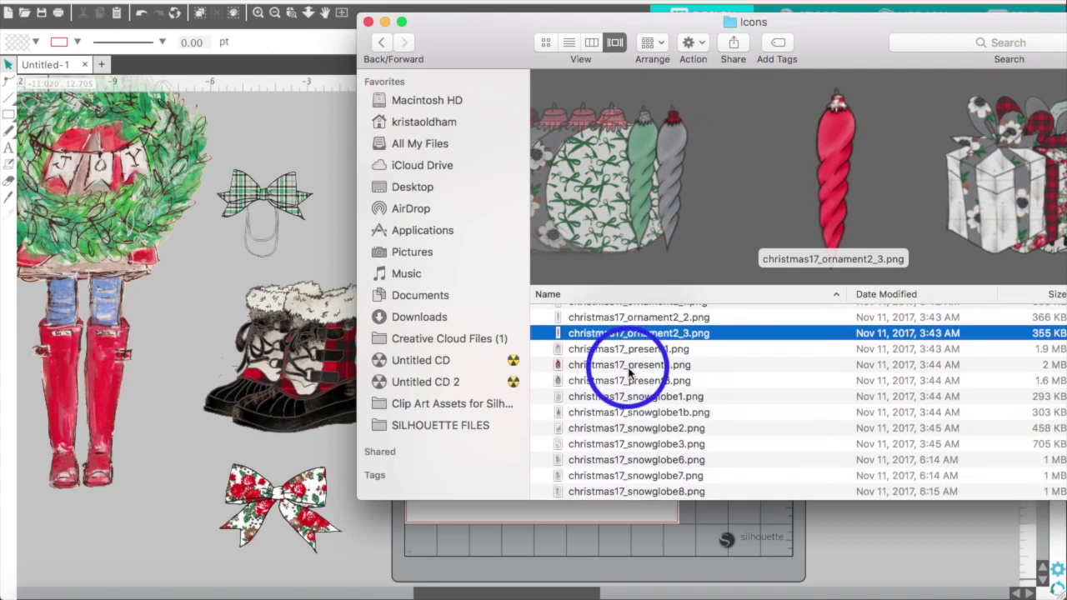
scroll(630, 374, "down", 2)
- Preview the snow globe images and add christmas17_snowglobe8.png to the workspace below the wreath figure
left_click(630, 371)
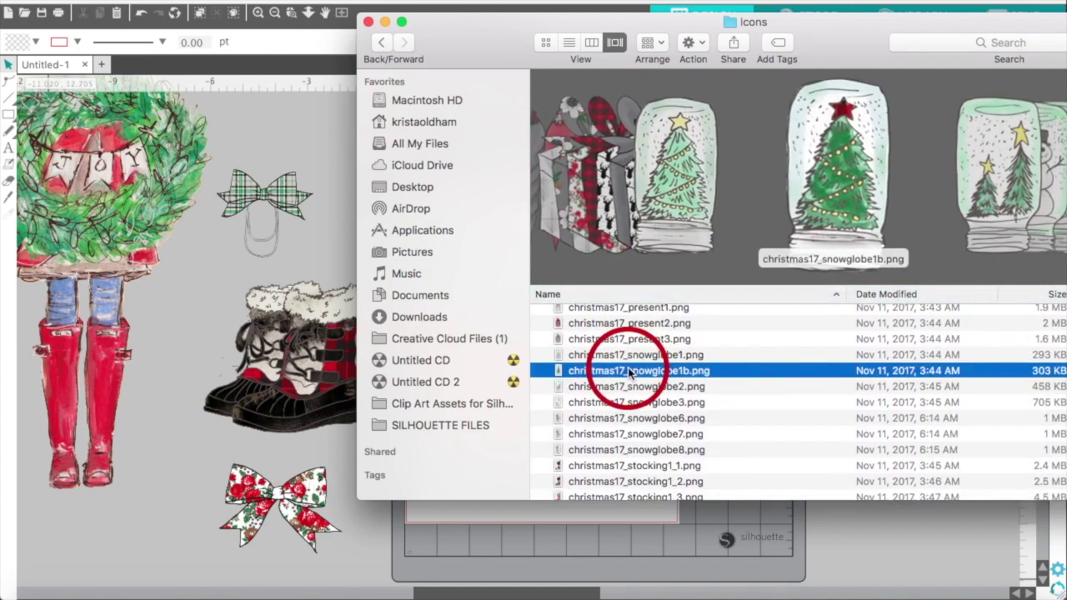
key("Down")
key("Down")
key("Down")
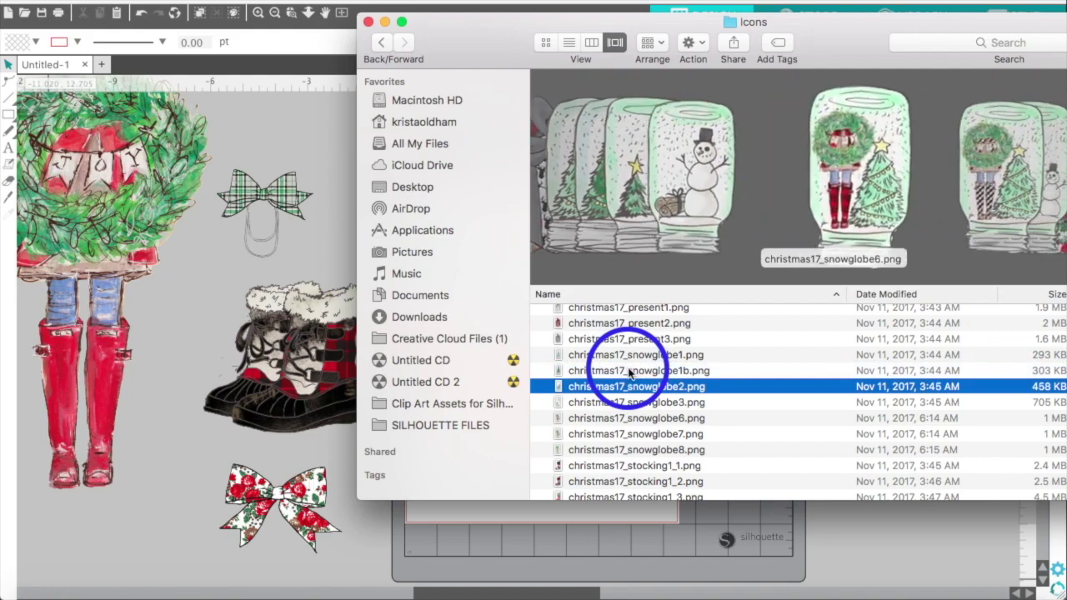
key("Down")
key("Down")
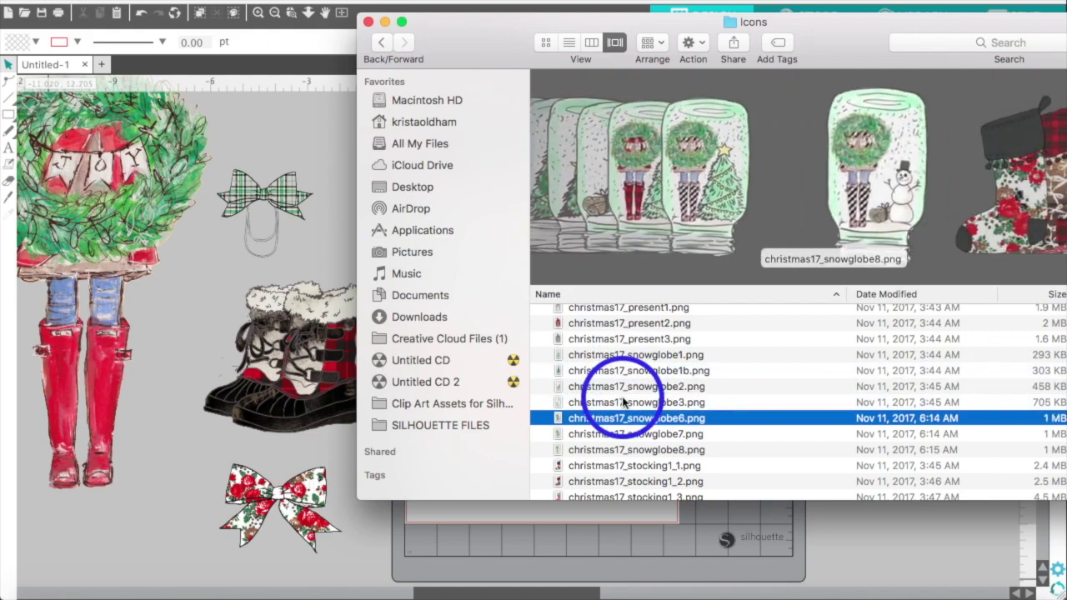
key("Down")
key("Down")
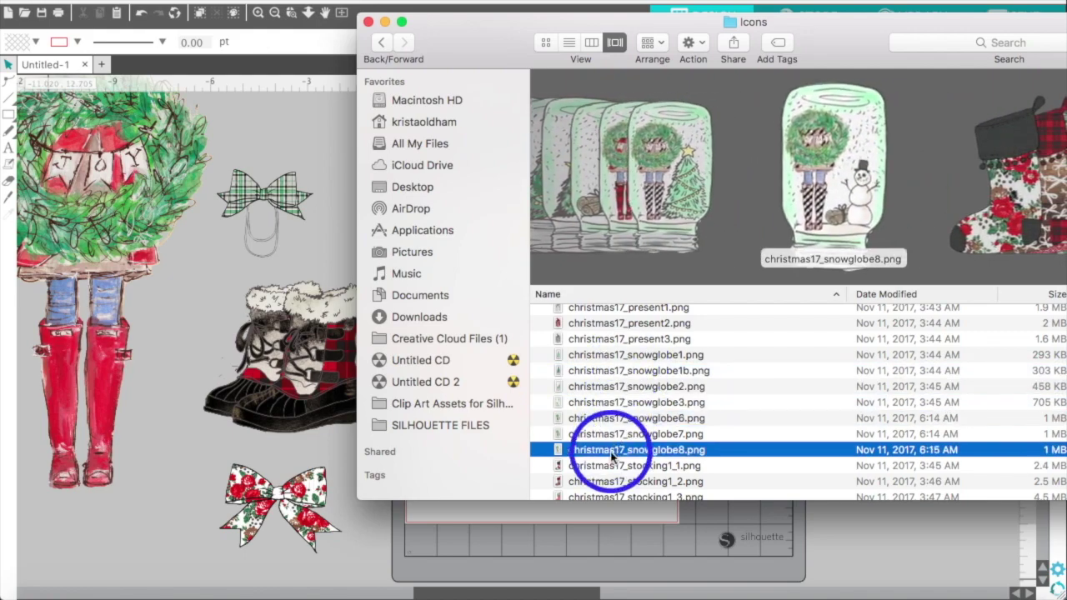
left_click_drag(613, 457, 134, 555)
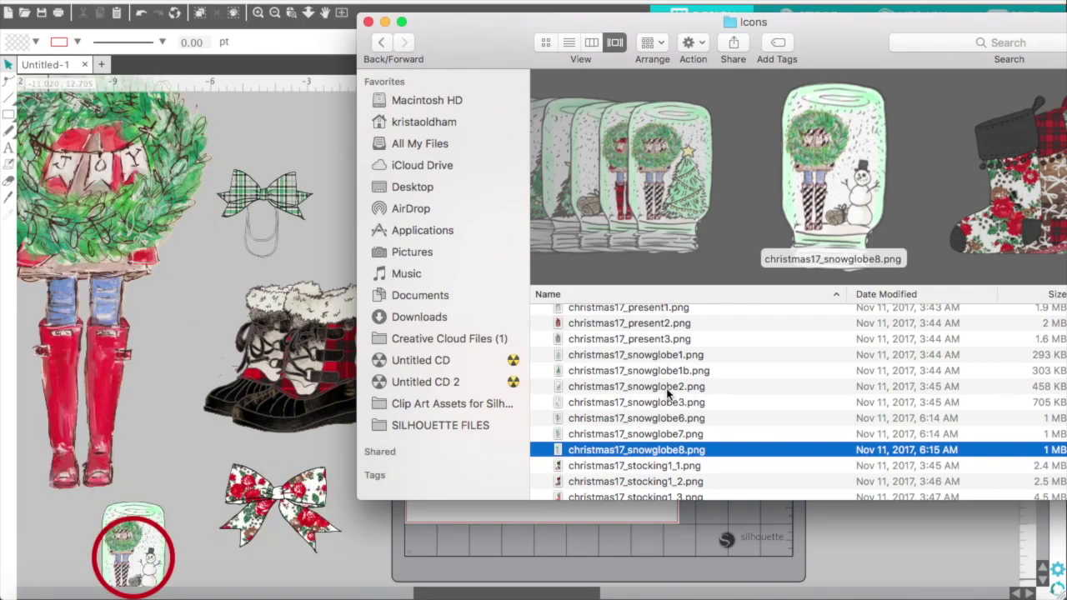
- Add christmas17_strungstockings1.png over the lower edge of the cutting mat and christmas17_truck4.png to the right of it
scroll(667, 394, "down", 5)
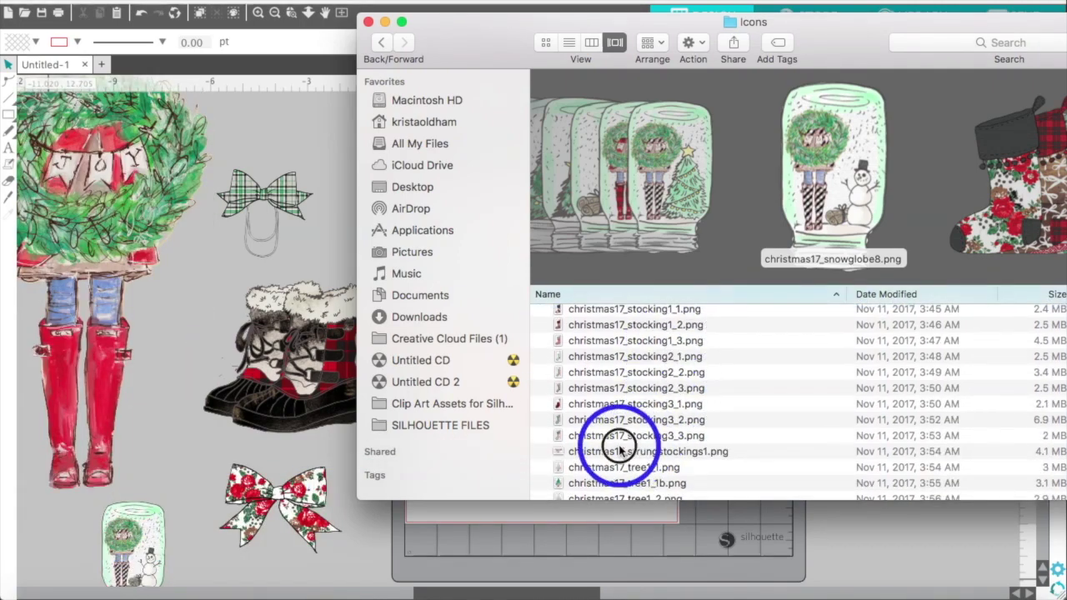
left_click_drag(619, 451, 608, 550)
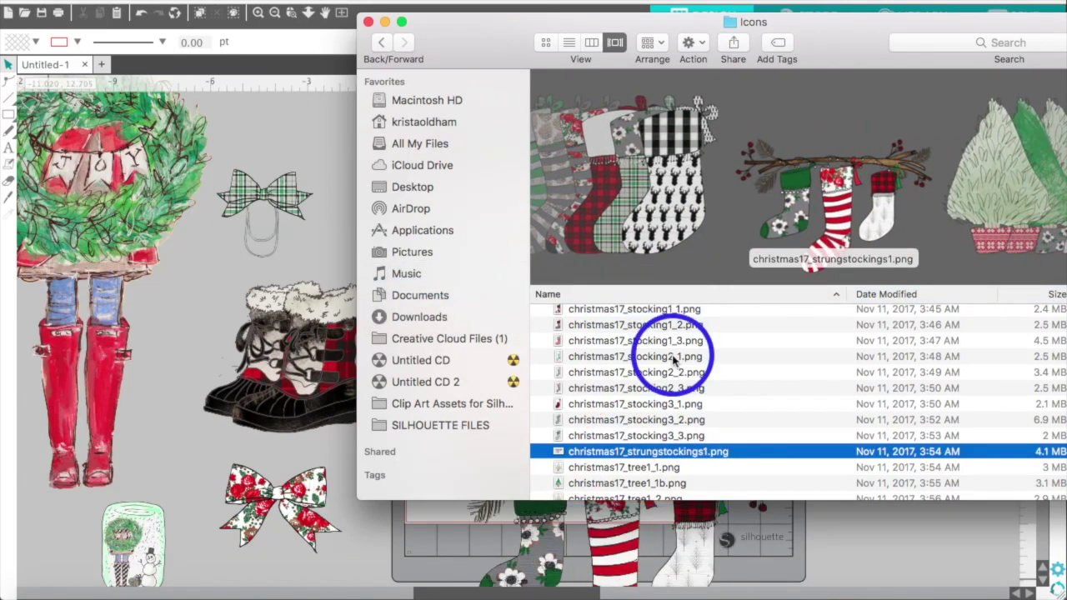
scroll(667, 359, "down", 10)
left_click(639, 430)
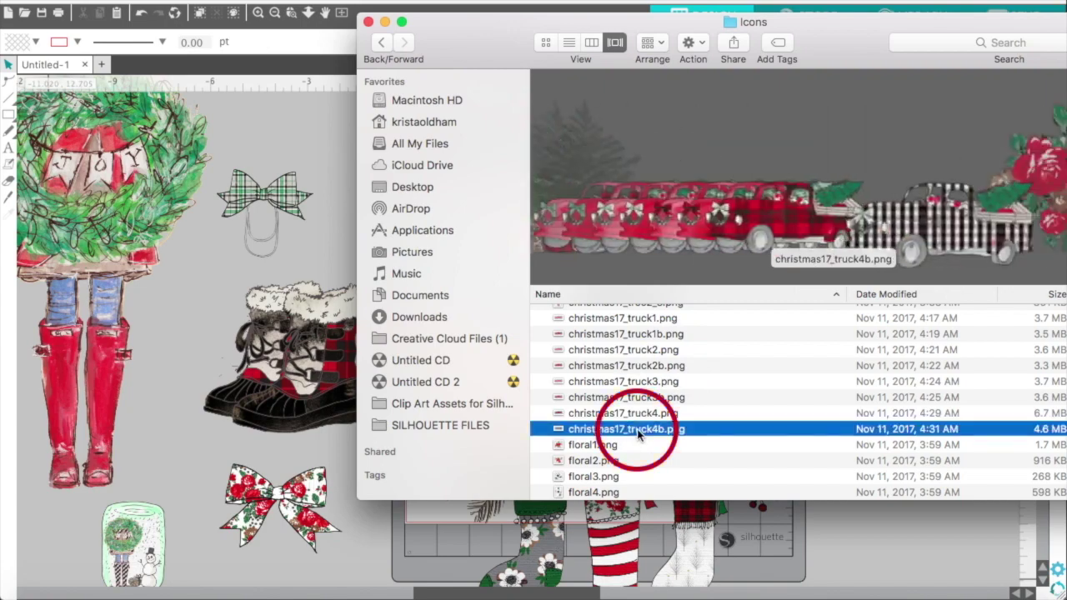
left_click(638, 414)
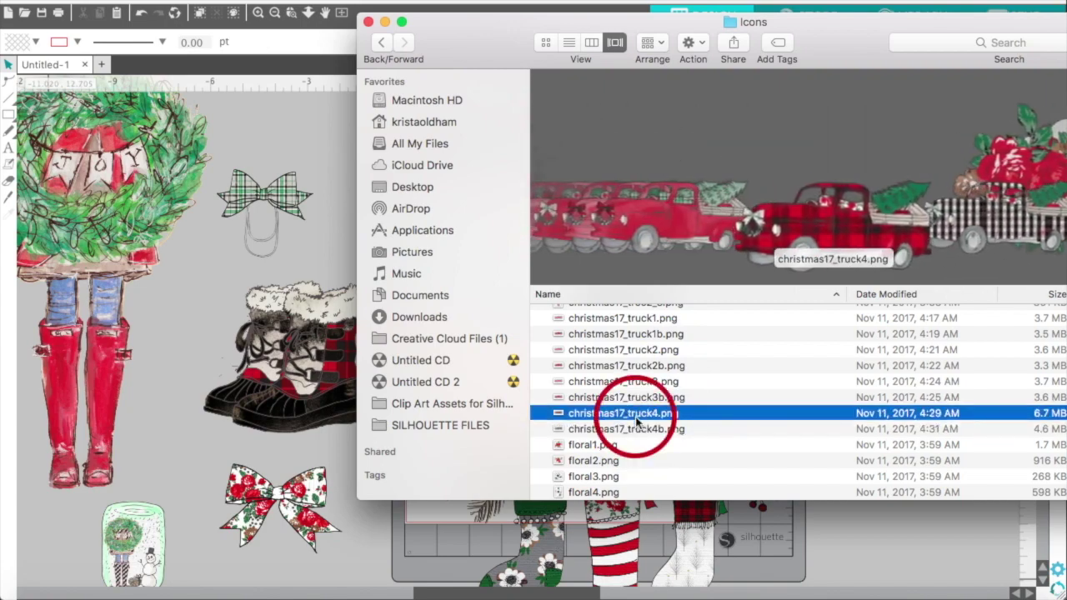
left_click_drag(755, 496, 891, 553)
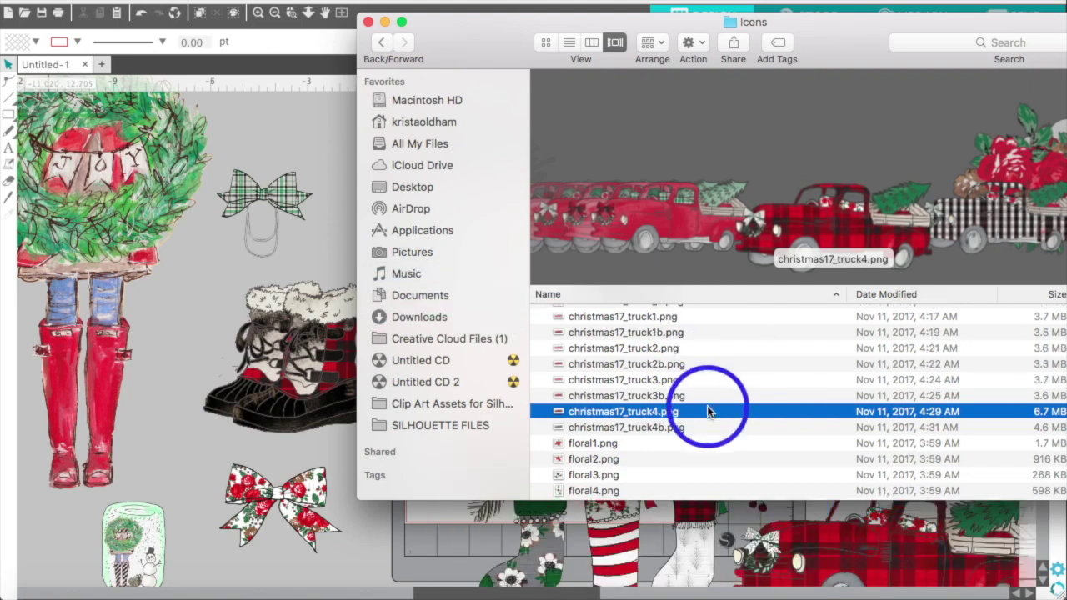
- Add floral1.png from the Icons folder and place the flowers to the right of the page, over the mat's edge
left_click(596, 446)
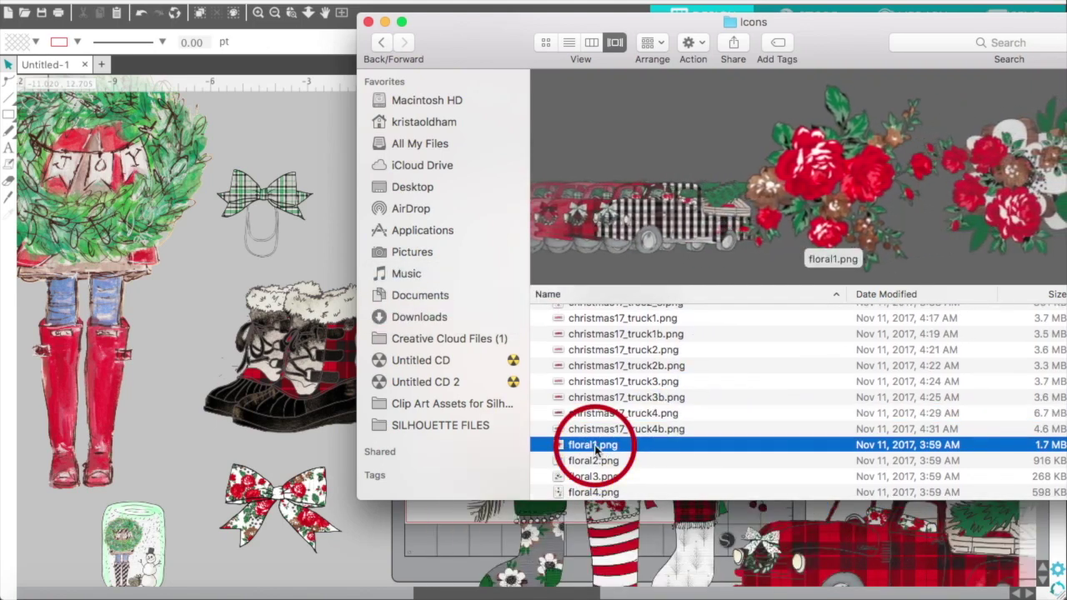
left_click_drag(596, 446, 306, 125)
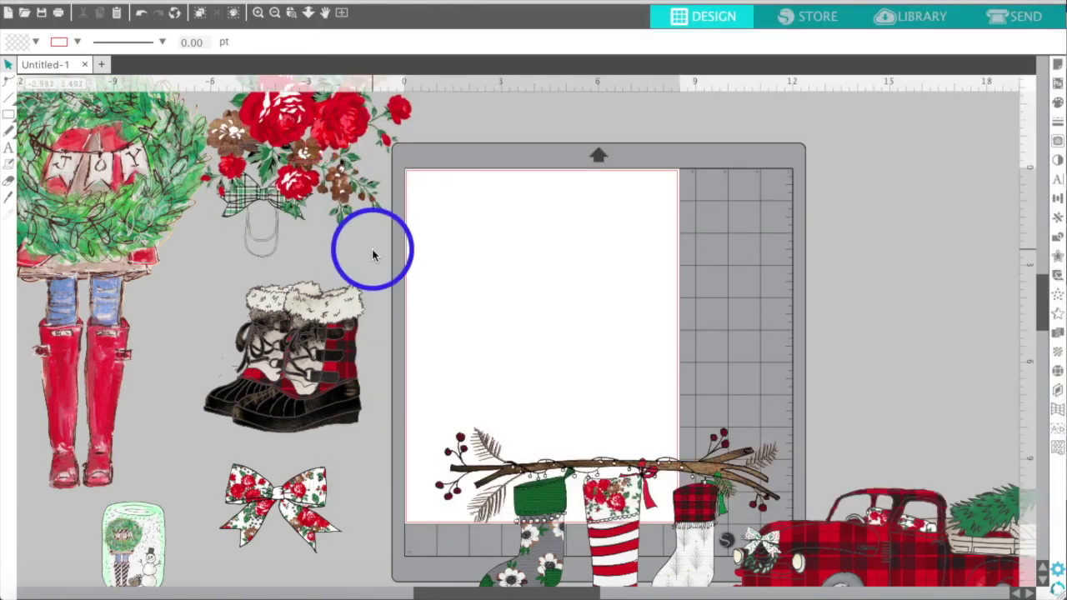
left_click_drag(318, 149, 839, 267)
- Scale the strung stockings to fit the page's lower half and place the truck above them, scaled to about 6.8 in wide
left_click(615, 521)
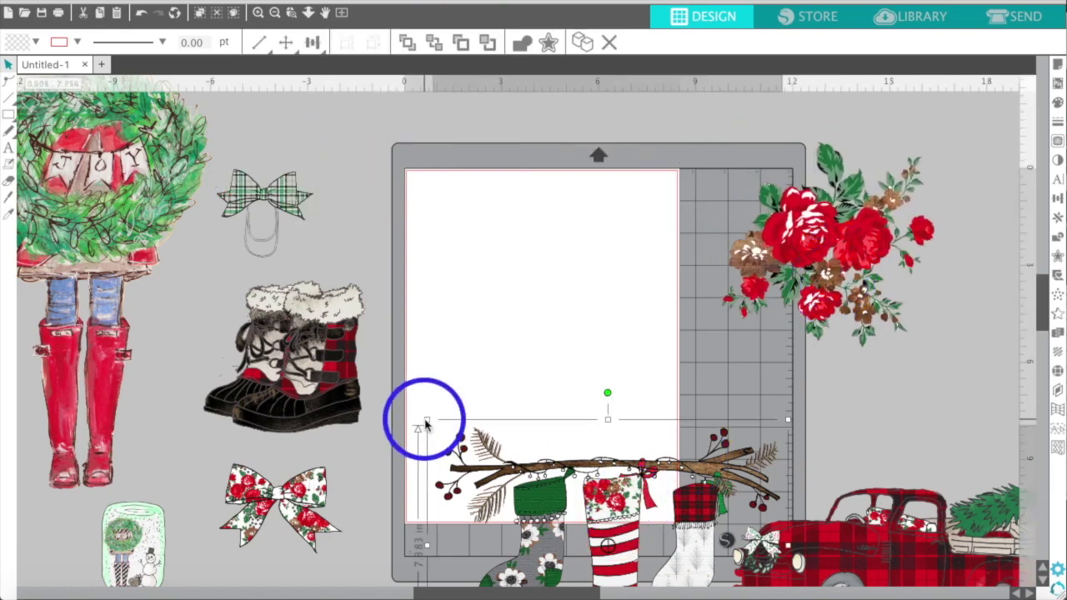
left_click_drag(426, 421, 475, 385)
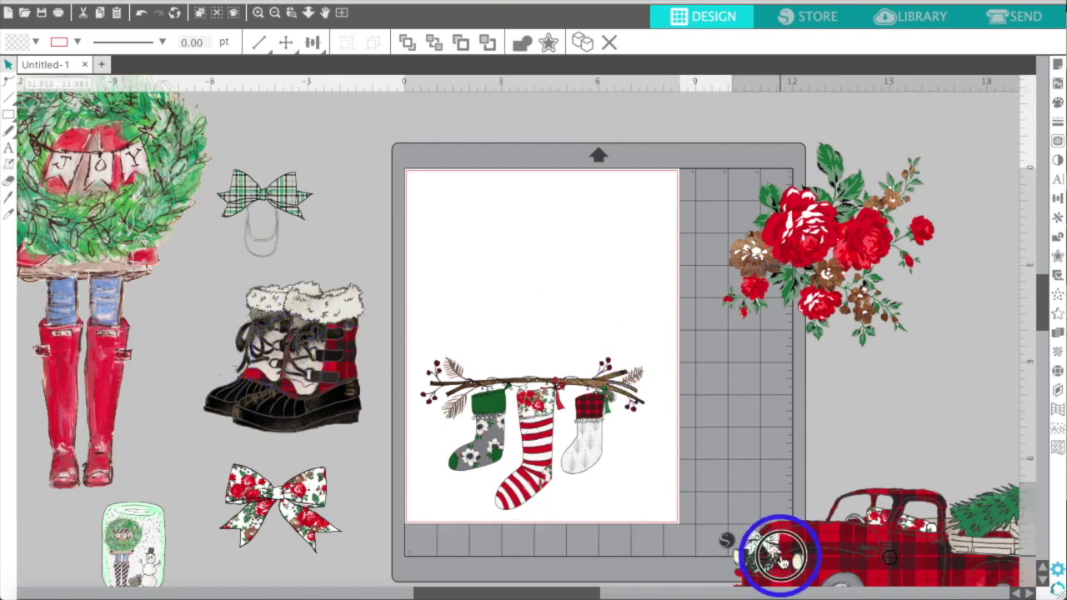
left_click_drag(776, 548, 448, 270)
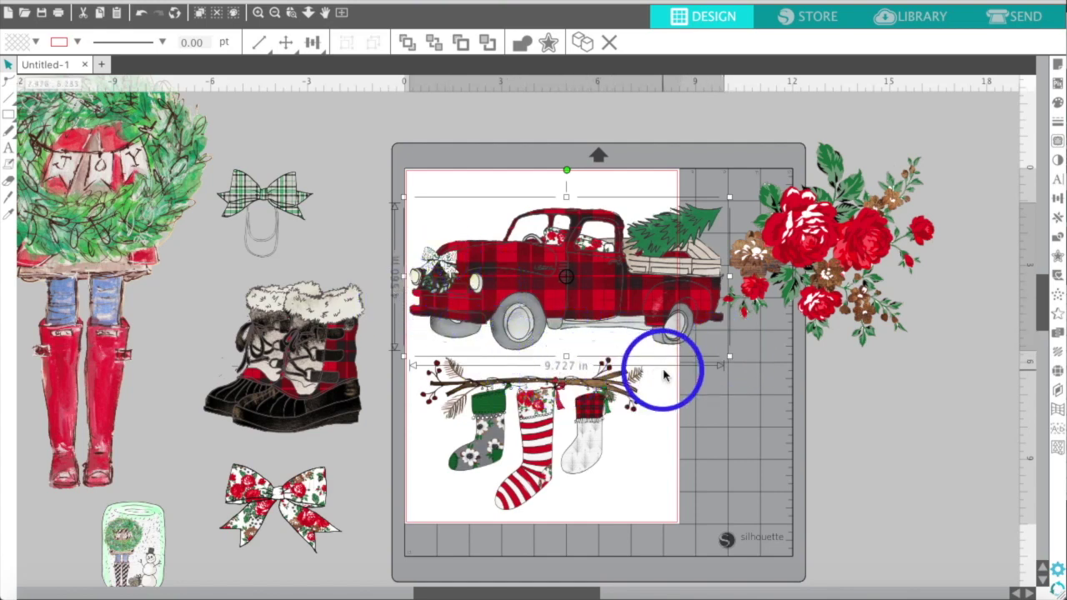
left_click_drag(729, 359, 648, 322)
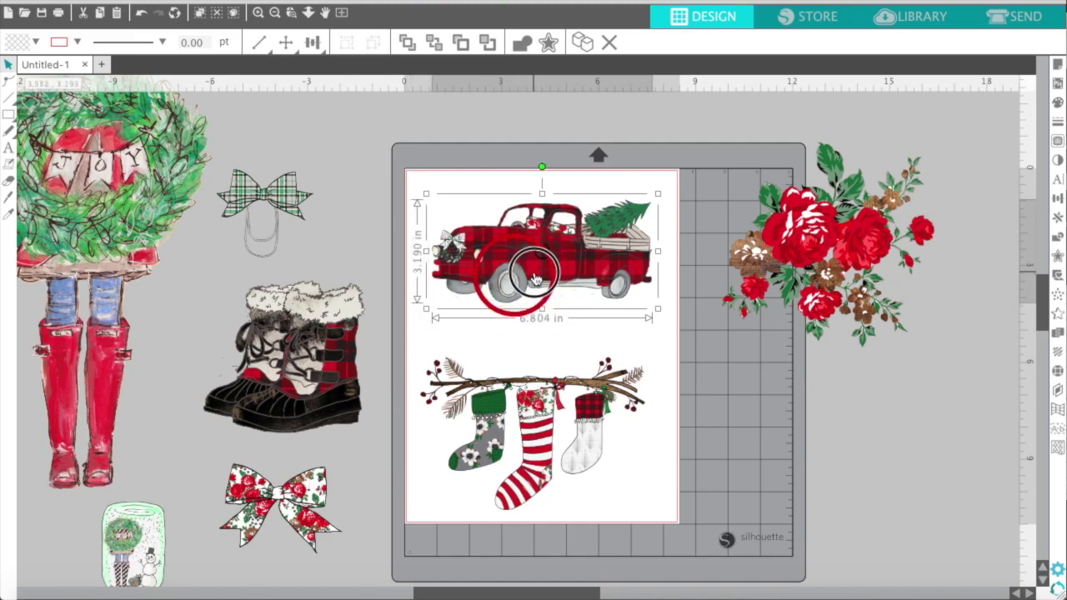
- Try squashing the wreath figure to about 8.5 in high without changing its width, and undo the distortion
scroll(528, 266, "left", 5)
scroll(381, 178, "left", 1)
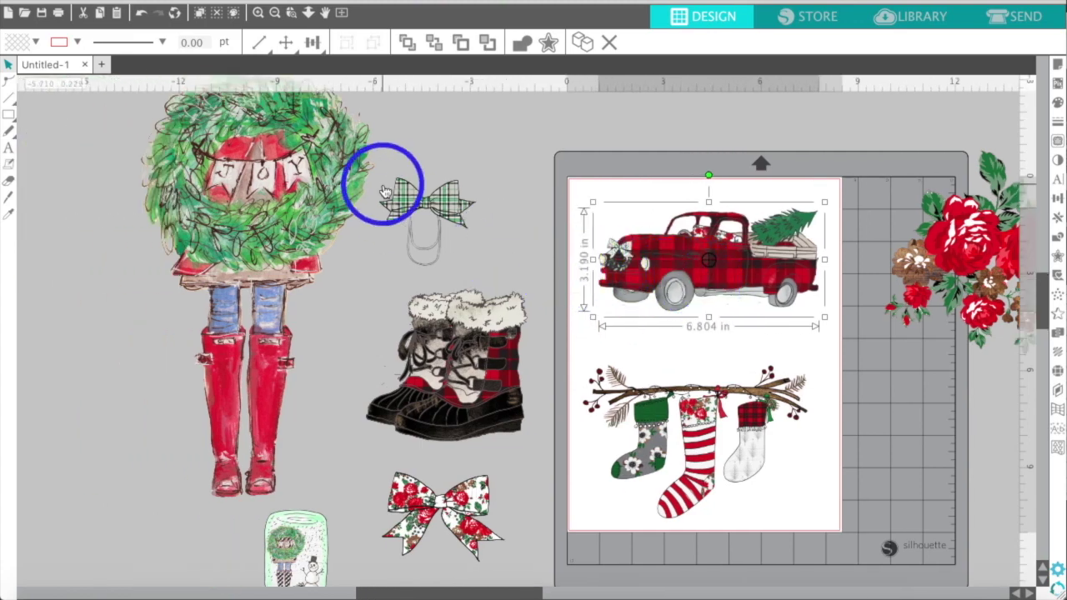
scroll(381, 178, "up", 1)
left_click(321, 190)
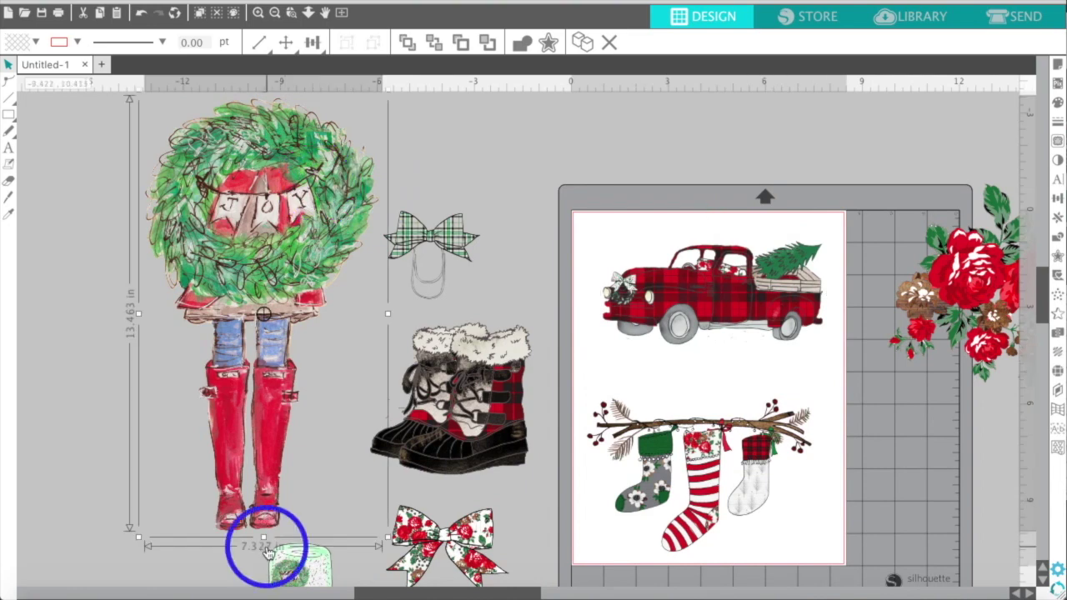
left_click_drag(264, 540, 246, 381)
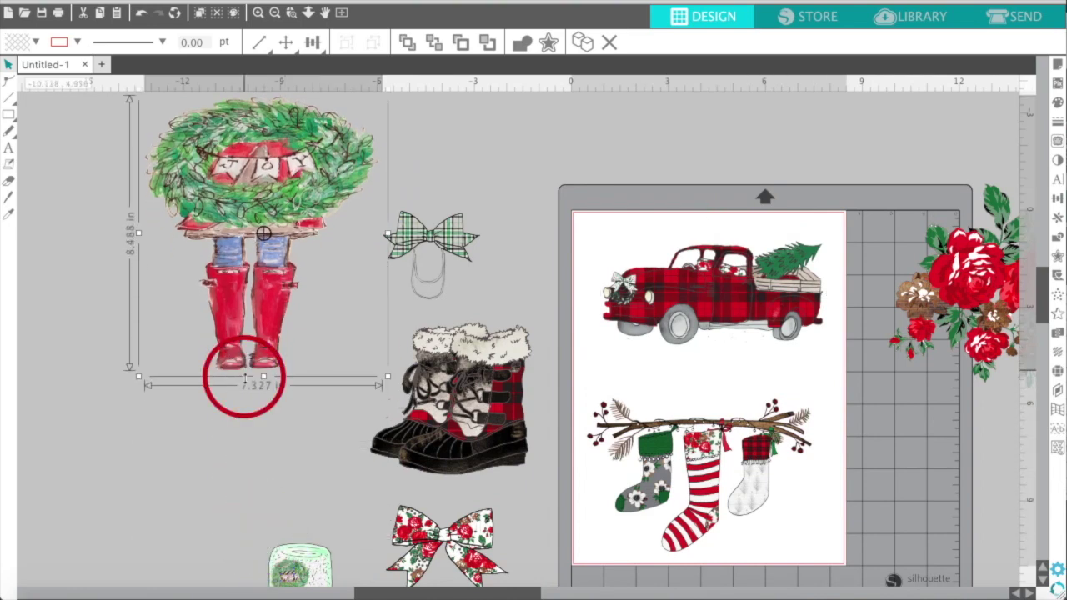
left_click(142, 17)
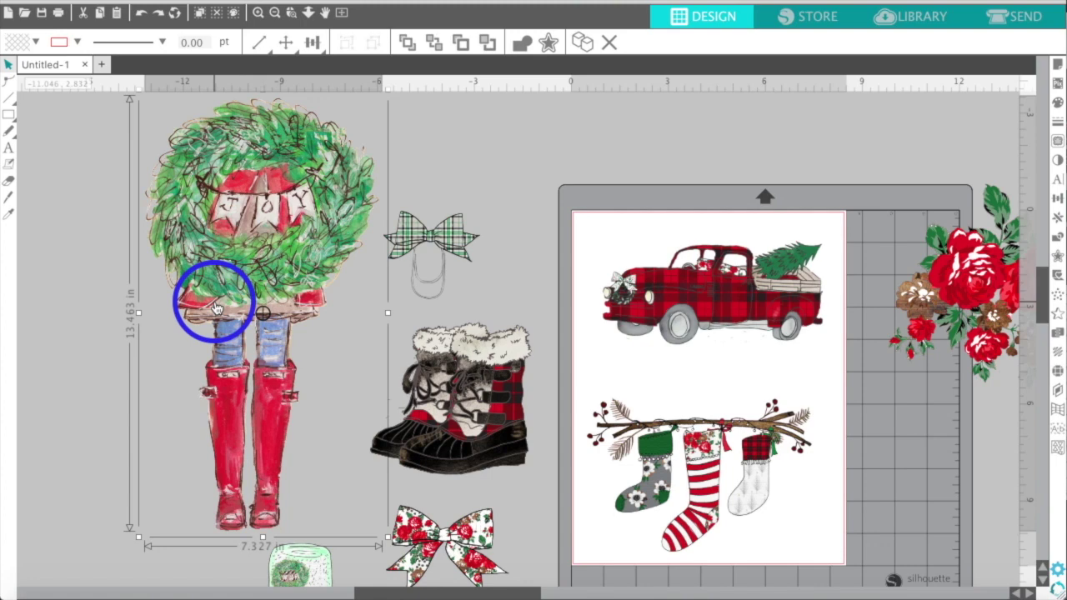
- Move the strung stockings up closer to the truck, and enlarge and centre the truck to nearly fill the page width
scroll(215, 304, "right", 3)
scroll(215, 304, "down", 1)
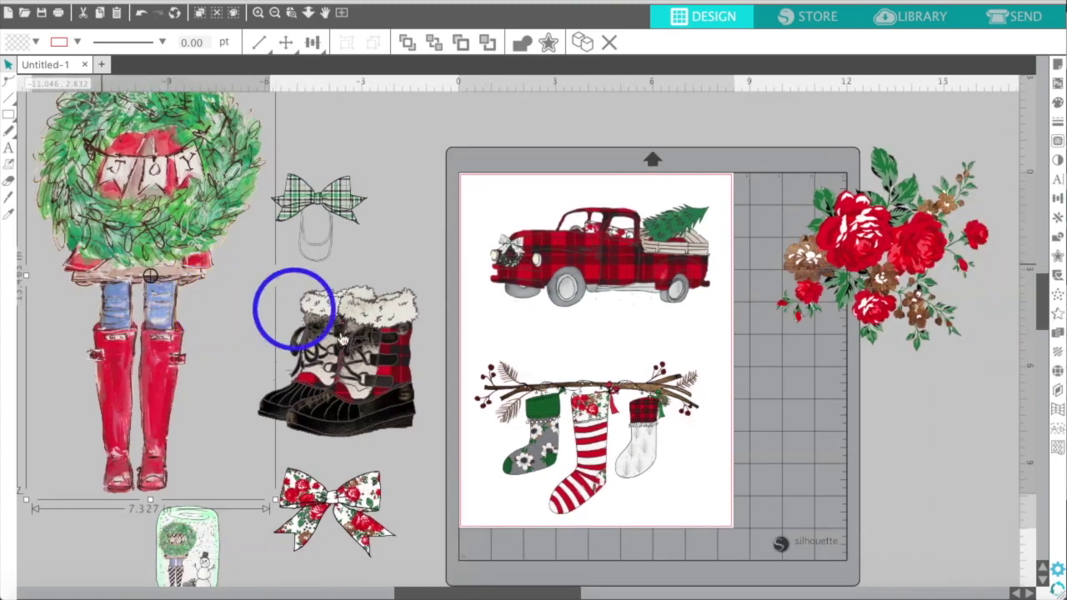
left_click_drag(491, 421, 538, 317)
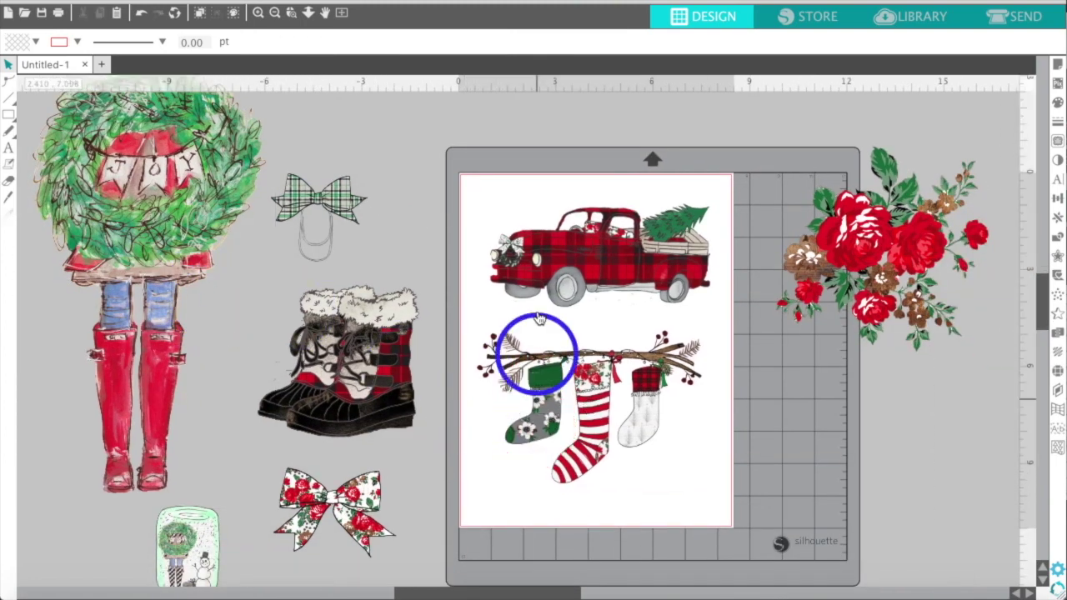
left_click(568, 266)
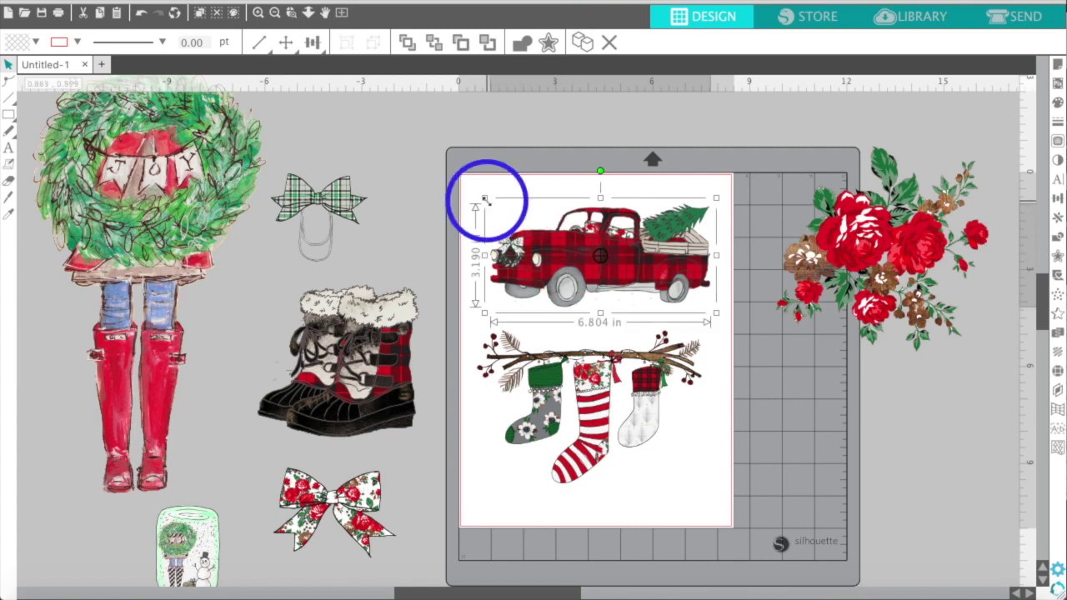
left_click_drag(475, 196, 463, 189)
left_click(408, 209)
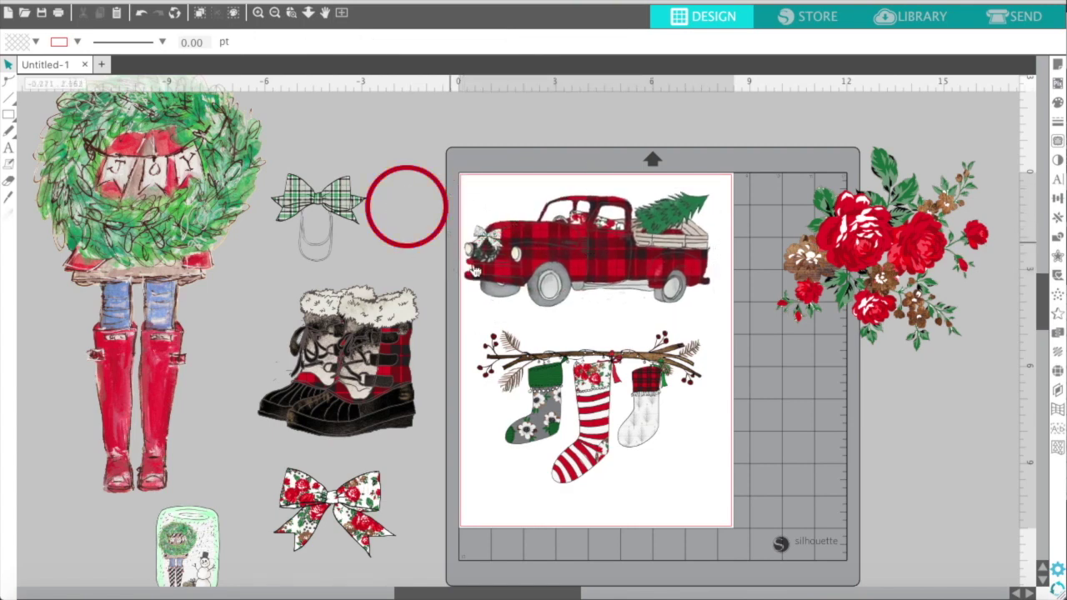
left_click_drag(501, 286, 507, 290)
left_click(257, 553)
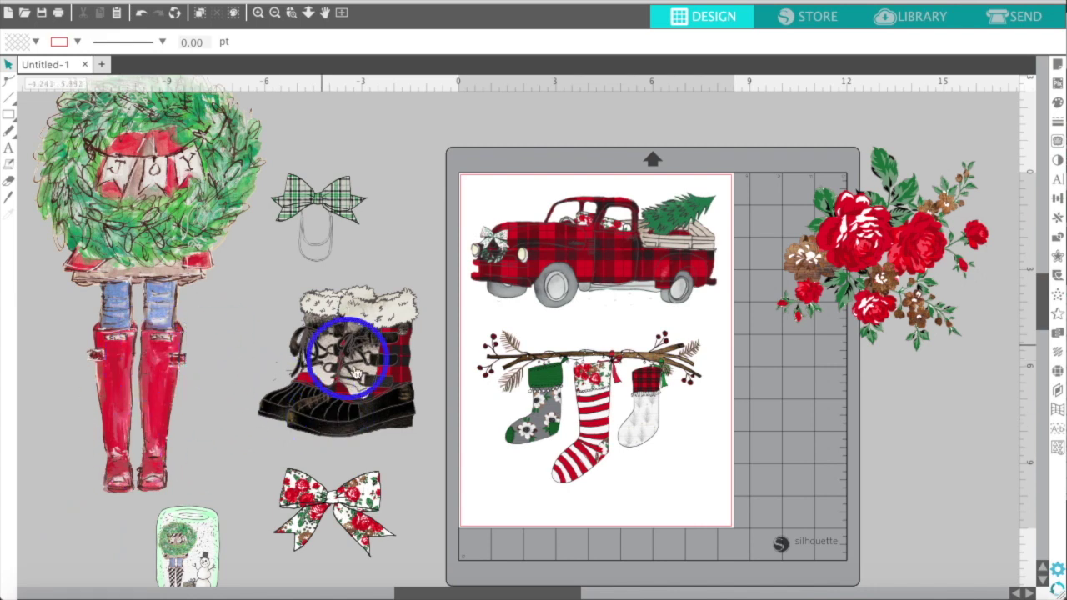
- Copy the wreath figure, paste it into a new document and select the pasted figure
left_click(188, 200)
right_click(185, 202)
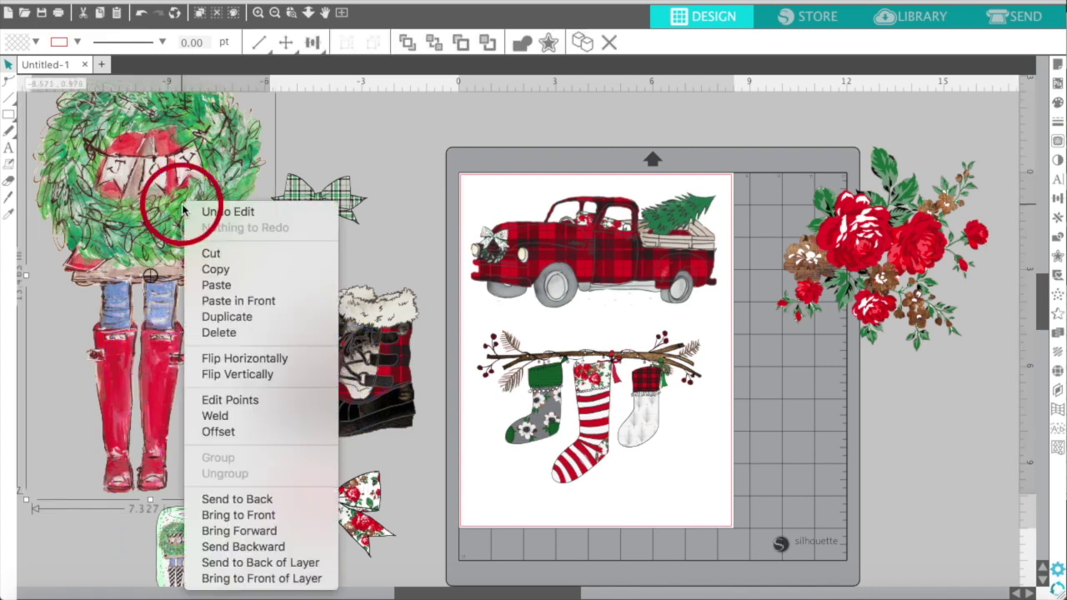
left_click(250, 269)
left_click(103, 65)
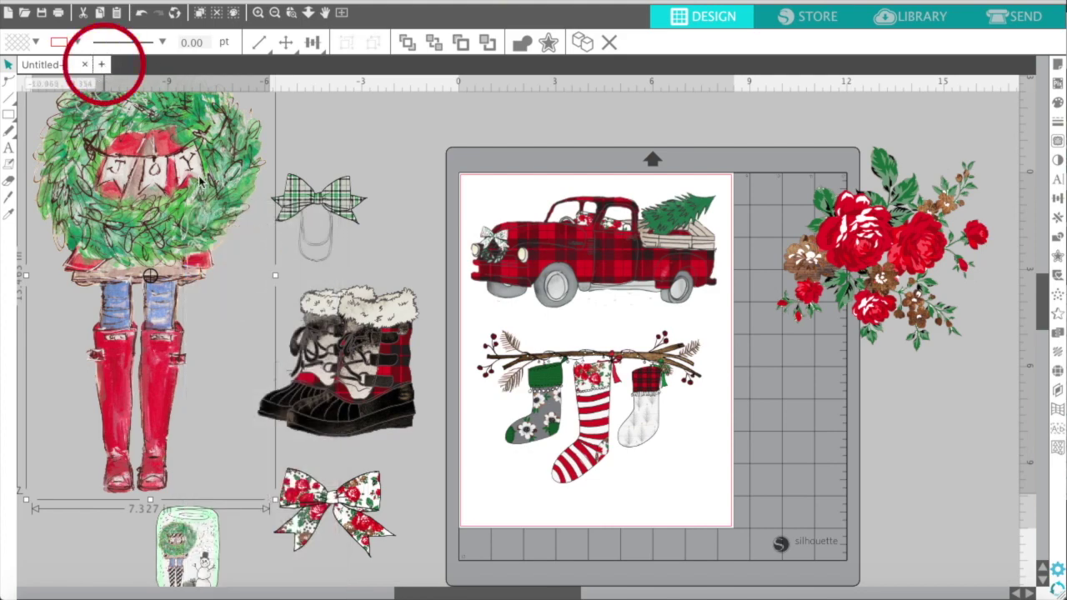
right_click(286, 192)
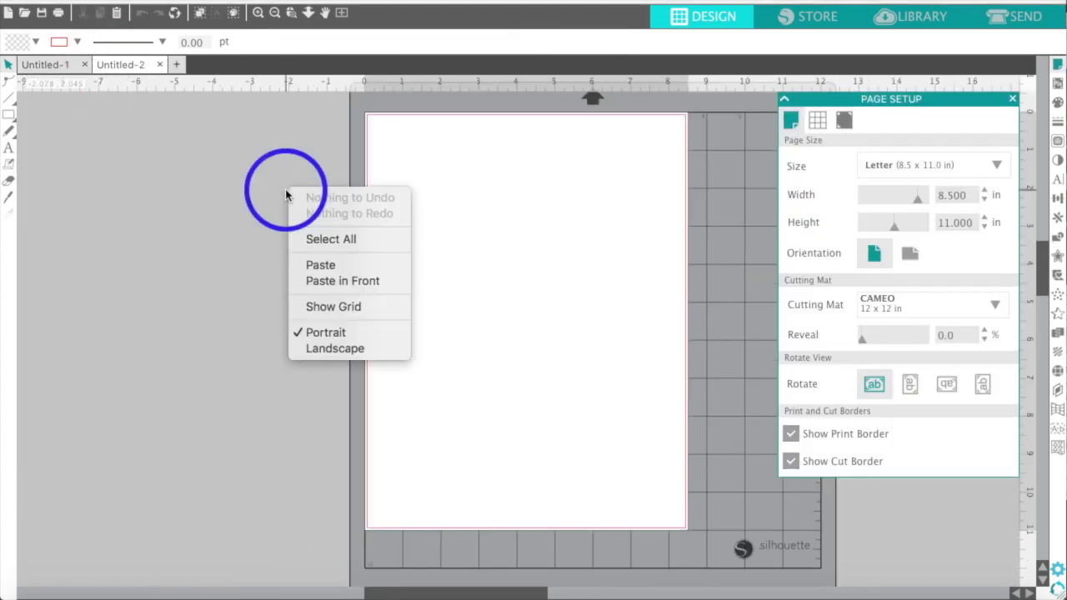
left_click(317, 266)
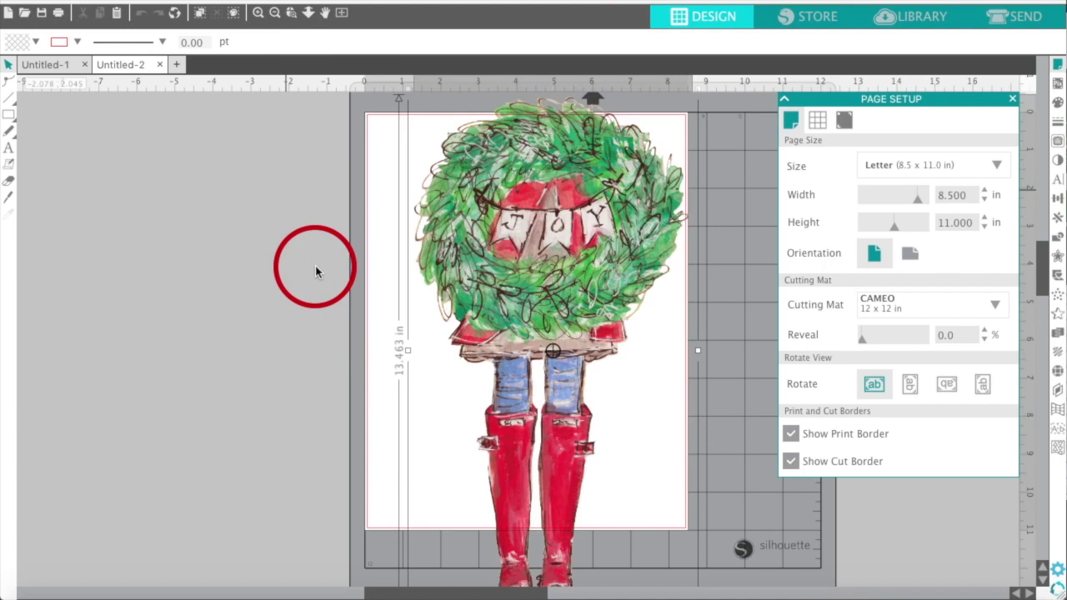
left_click(506, 243)
scroll(492, 233, "up", 2)
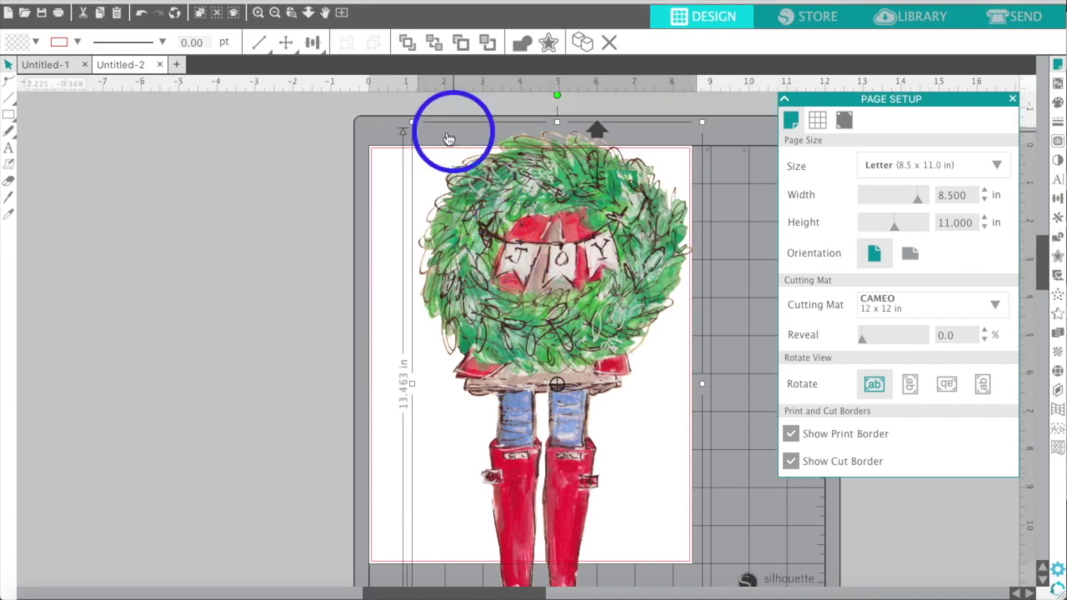
- Scale the wreath figure proportionally to about 5.7 by 10.5 in and position it within the Letter page
left_click_drag(414, 123, 438, 174)
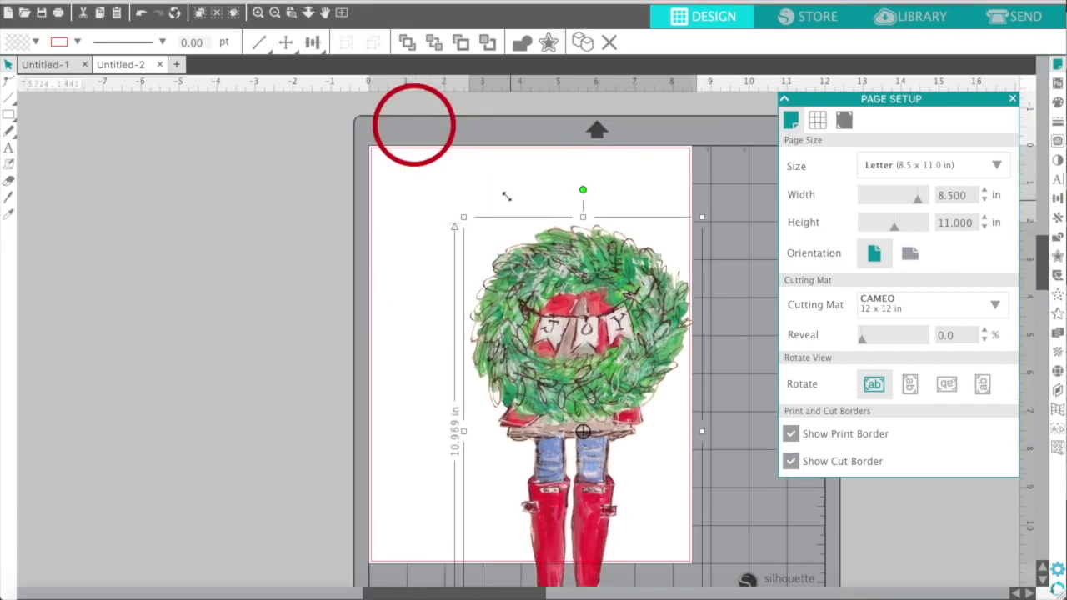
left_click(537, 275)
left_click_drag(502, 218, 485, 197)
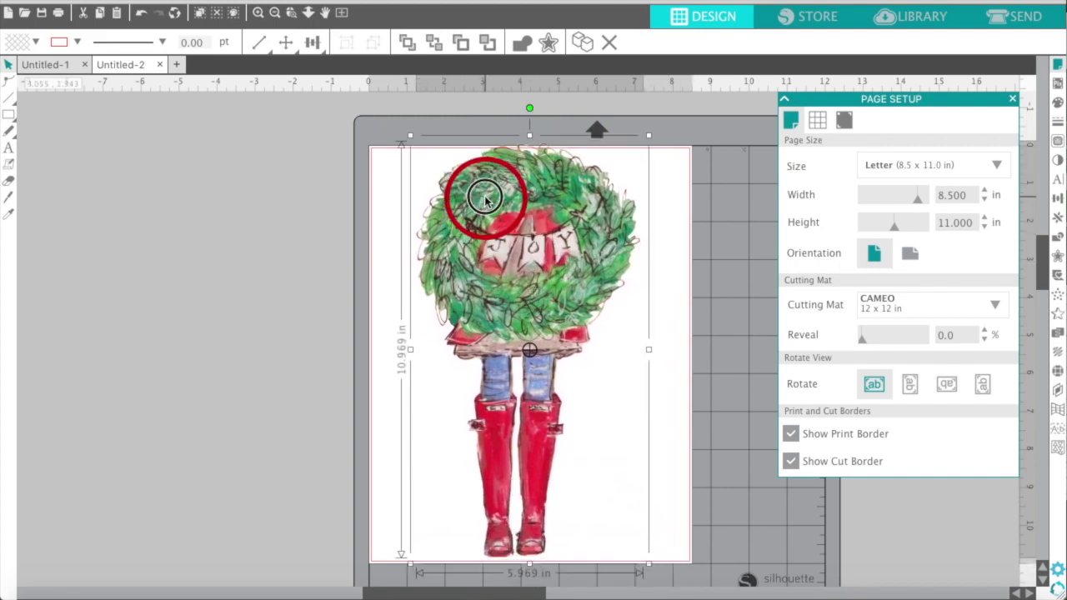
left_click(419, 148)
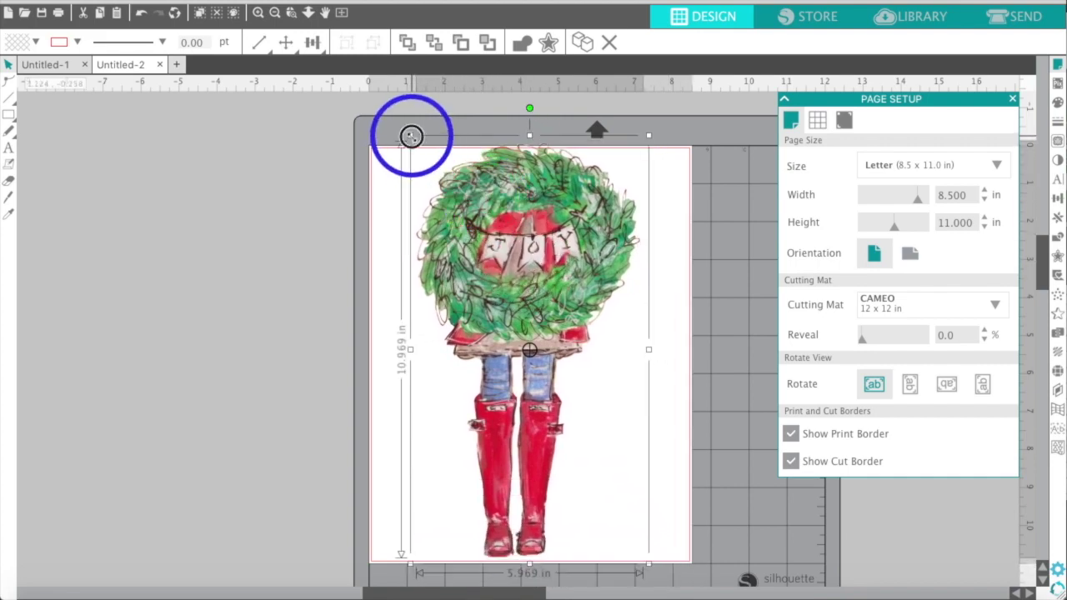
left_click_drag(411, 136, 419, 156)
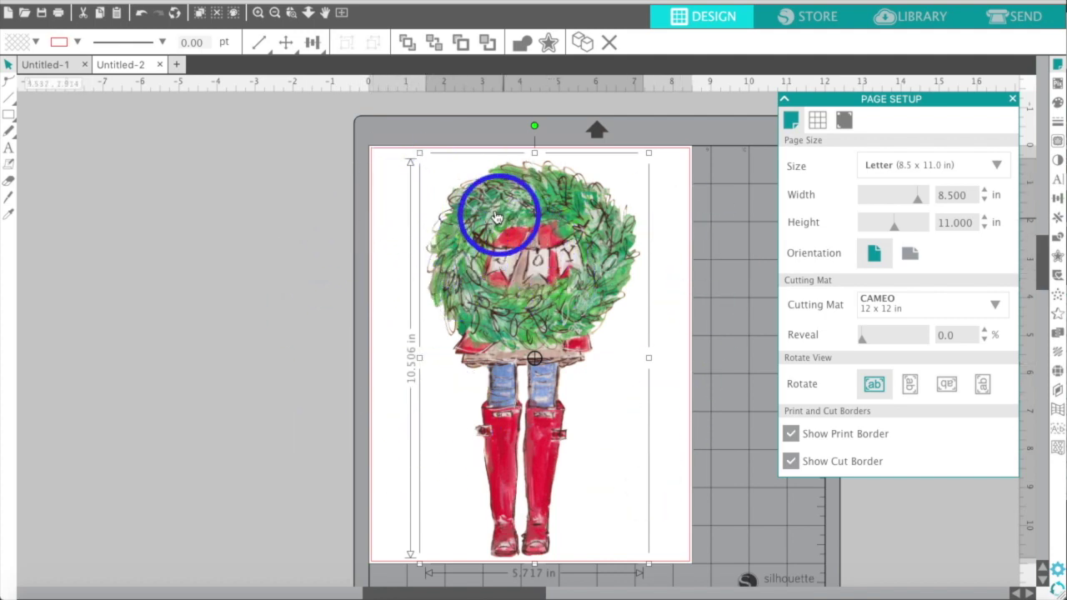
- Return to the Untitled-1 document, deselect the wreath figure and close the page setup settings
left_click(52, 71)
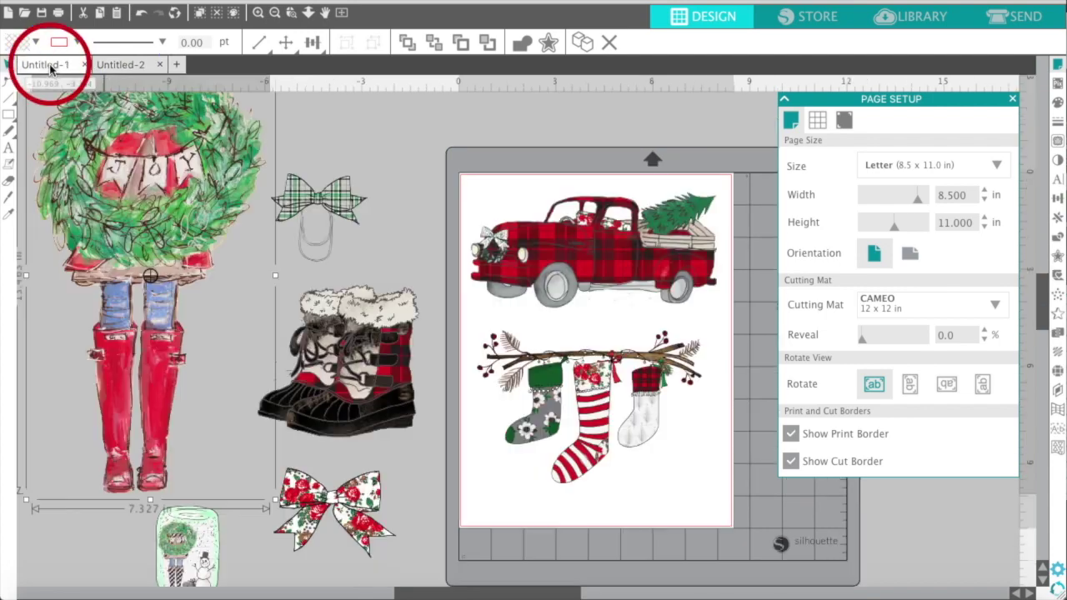
left_click(385, 250)
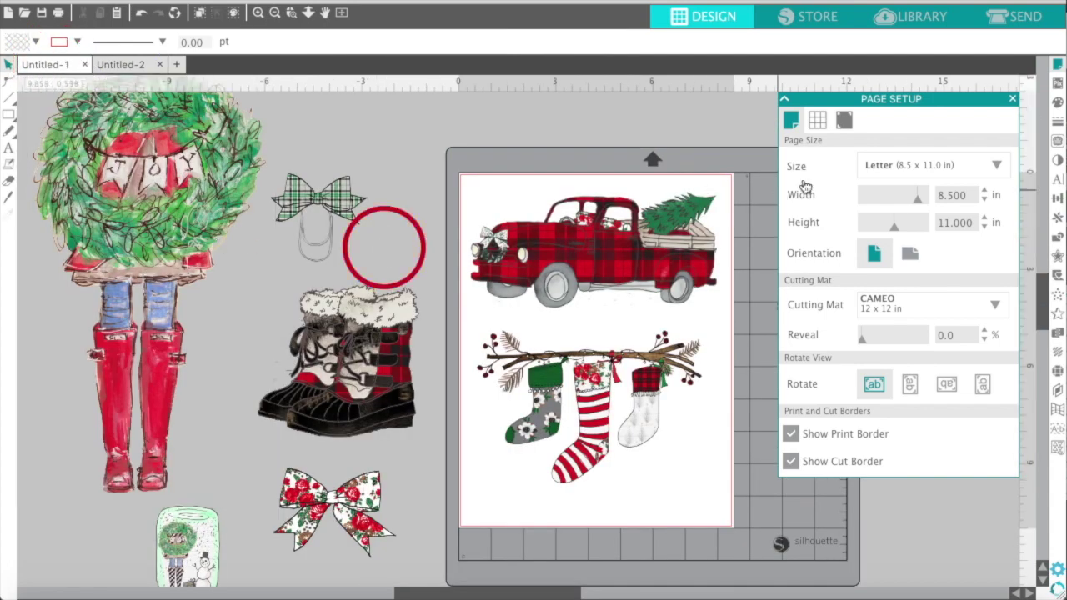
left_click(1012, 98)
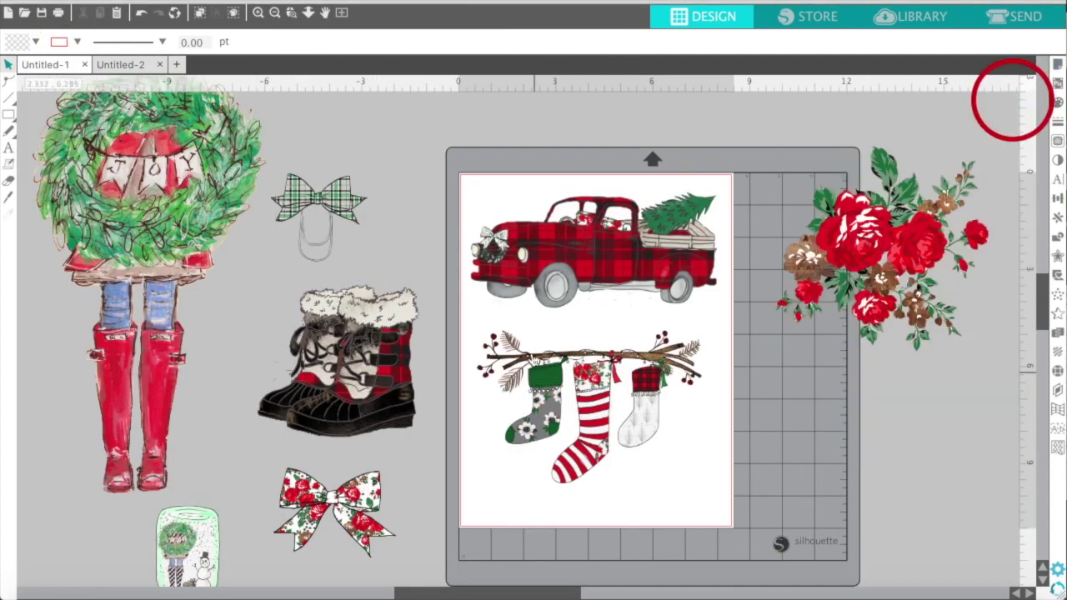
- Open the print settings for the page and show the Quality & Media options
left_click(175, 1)
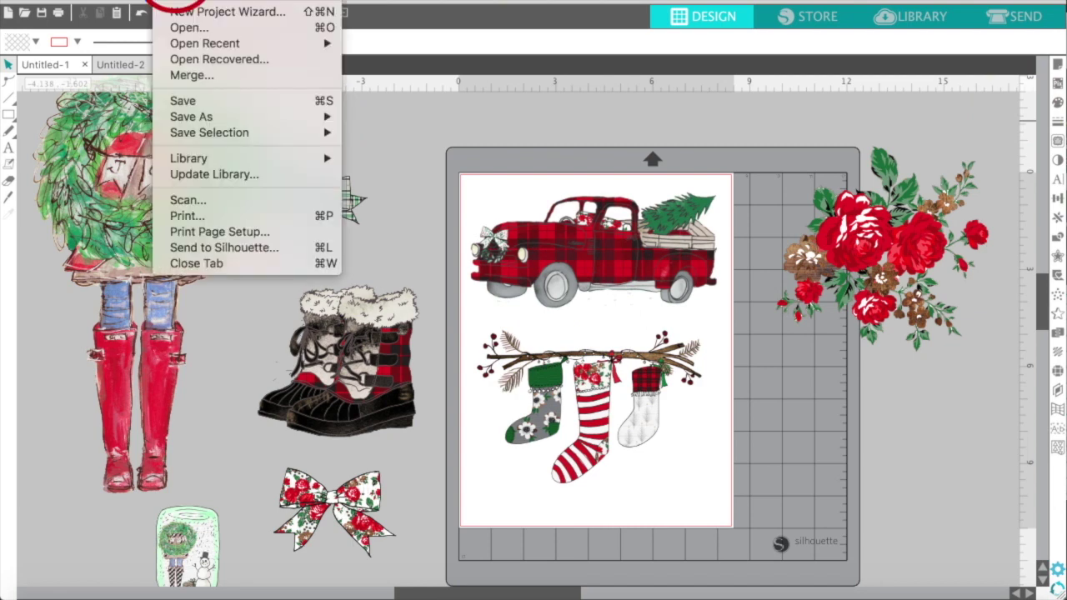
left_click(200, 217)
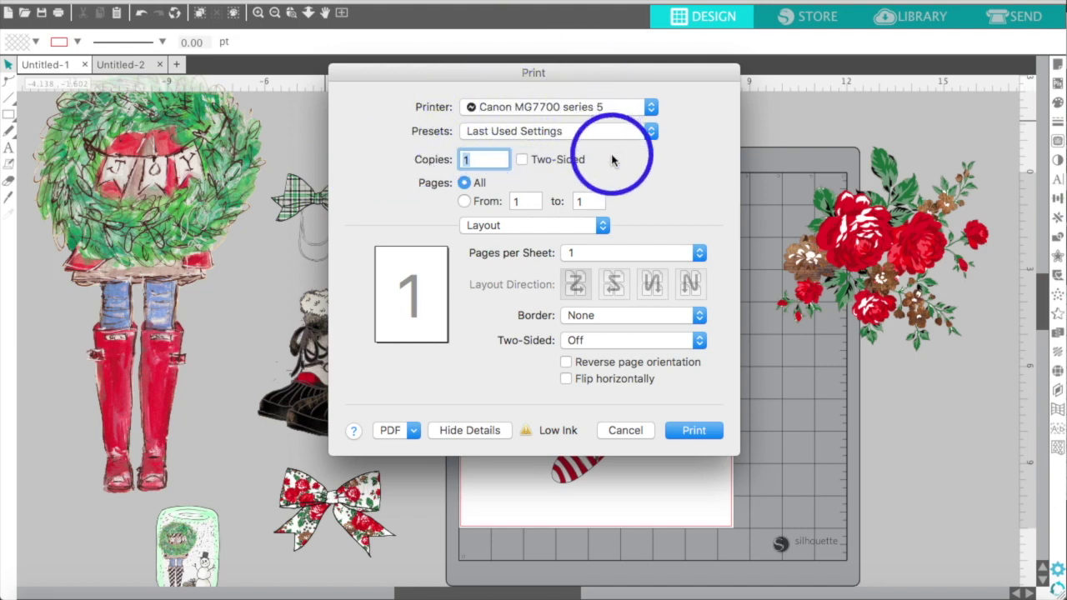
left_click(569, 232)
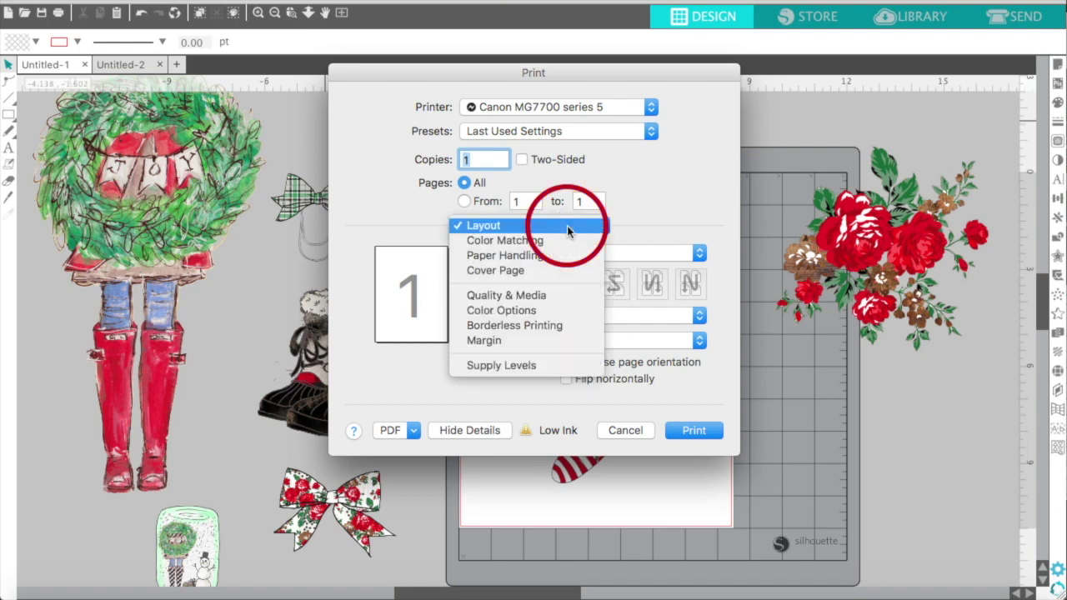
left_click(554, 298)
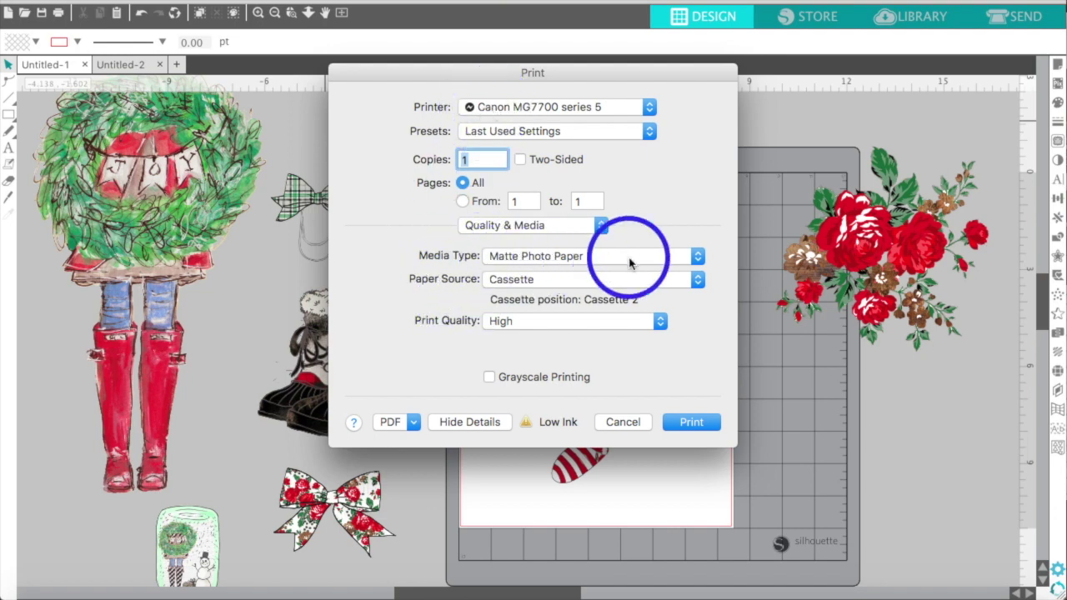
- Review the available media types and print qualities, and leave the print settings without printing
left_click(698, 256)
mouse_move(697, 257)
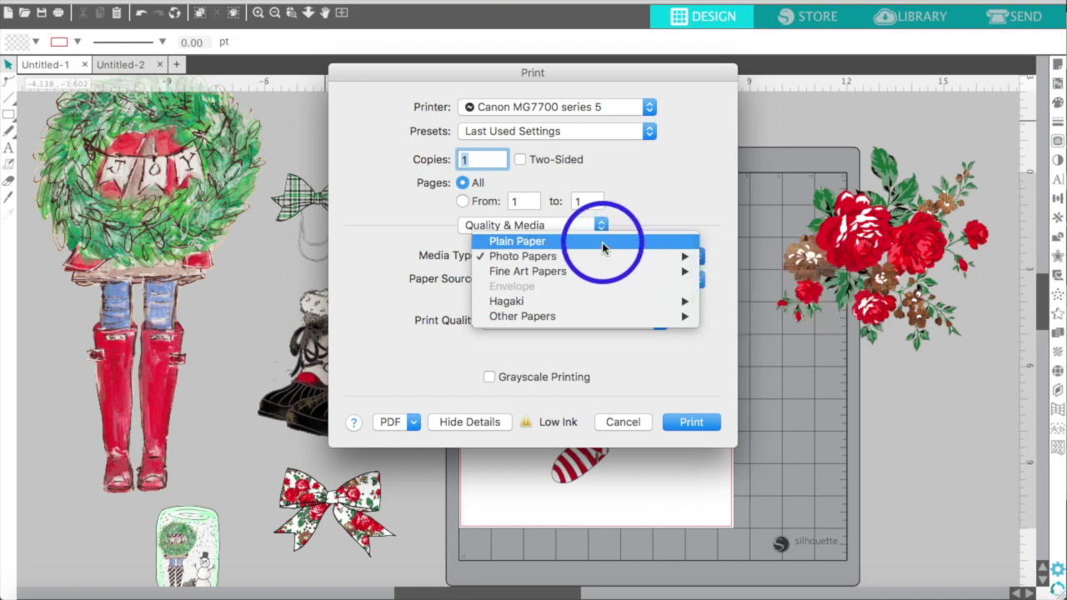
left_click(422, 309)
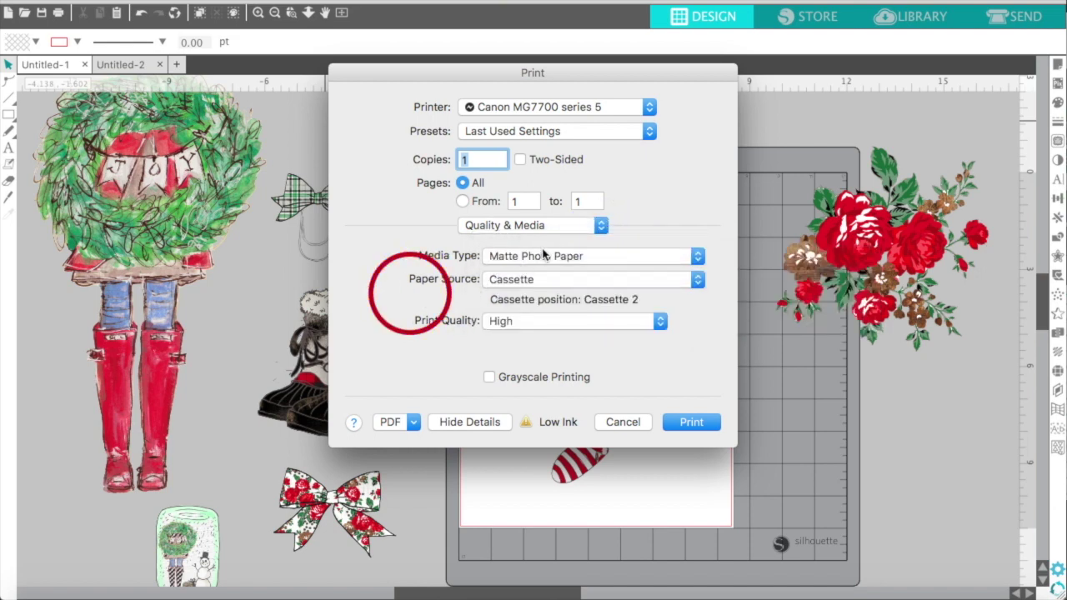
left_click(502, 324)
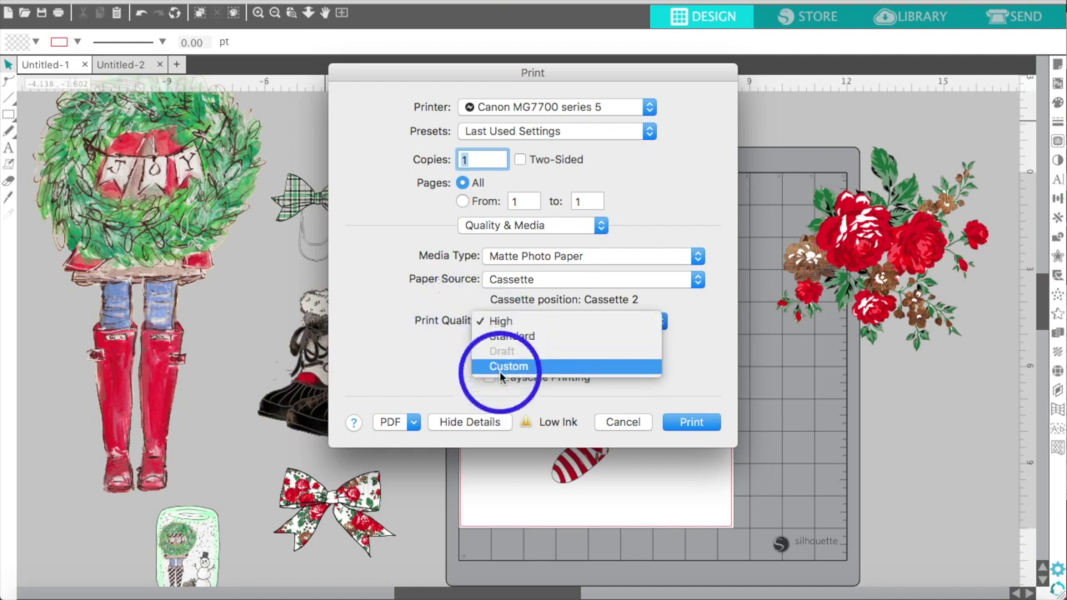
left_click(410, 361)
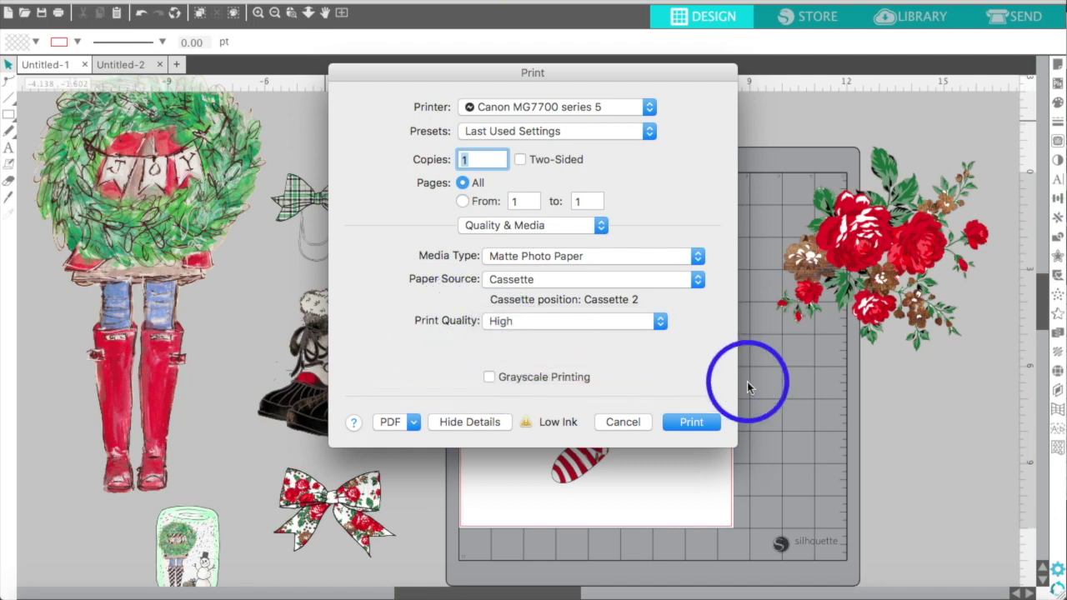
left_click(622, 424)
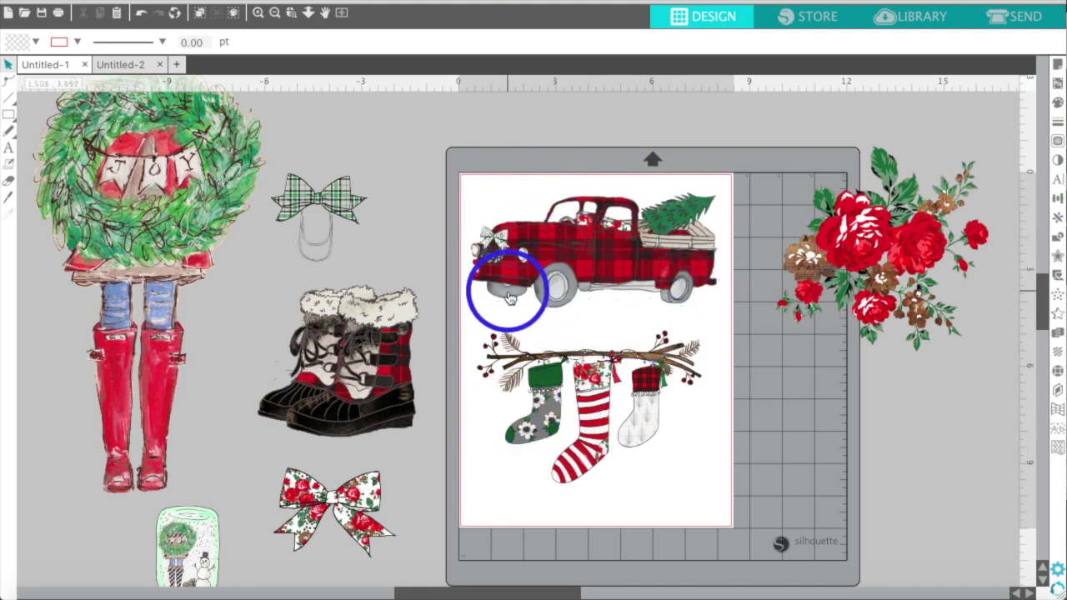
- Move the truck off the page, shrink the strung stockings to about 4.6 in wide and place them in the page's lower right corner
left_click_drag(513, 266, 821, 466)
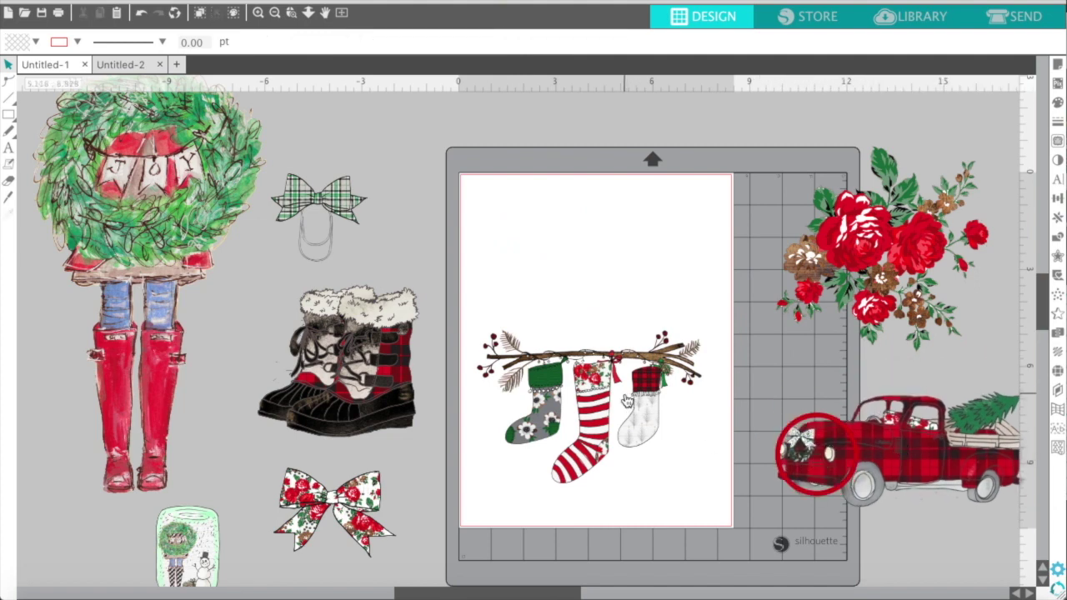
left_click(625, 393)
left_click_drag(469, 322, 548, 376)
left_click(575, 432)
left_click_drag(576, 432, 613, 492)
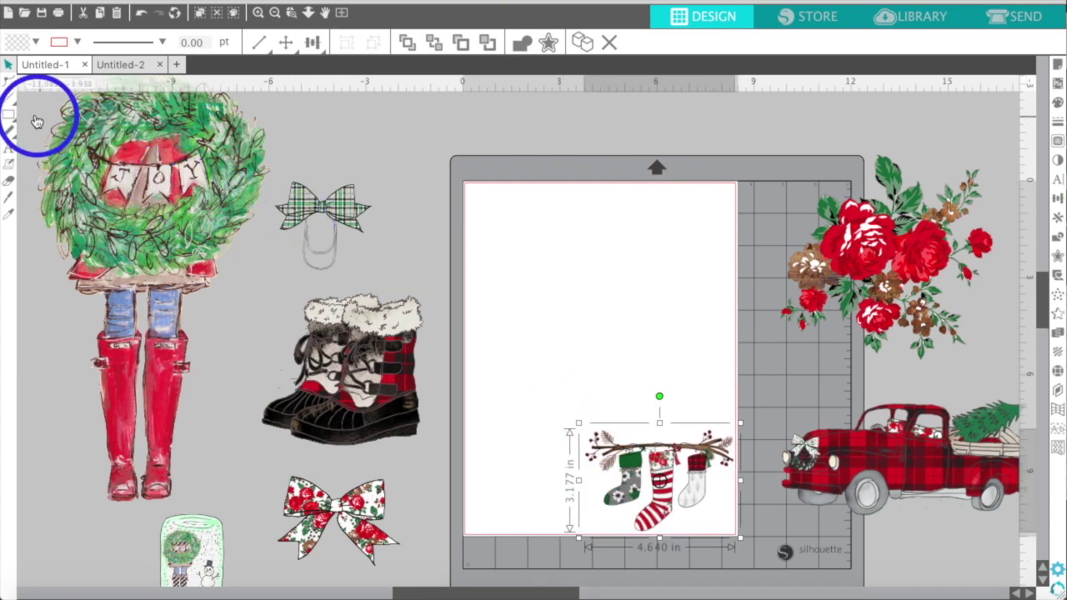
- Place the plaid bow clip at the page's upper right and the mason jar between it and the stockings
left_click(275, 14)
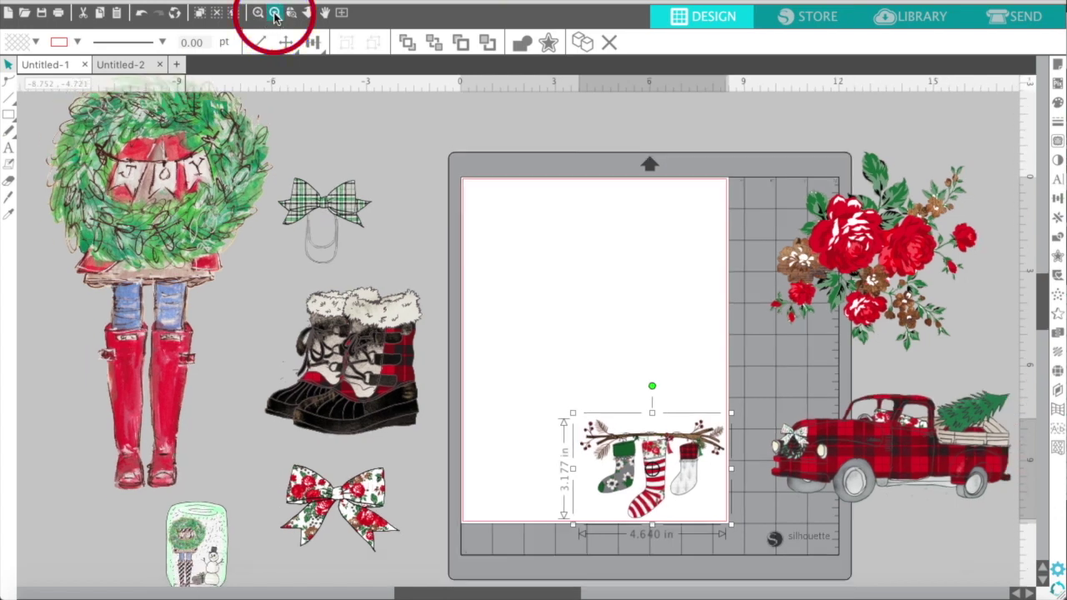
left_click_drag(143, 141, 369, 329)
left_click(190, 451)
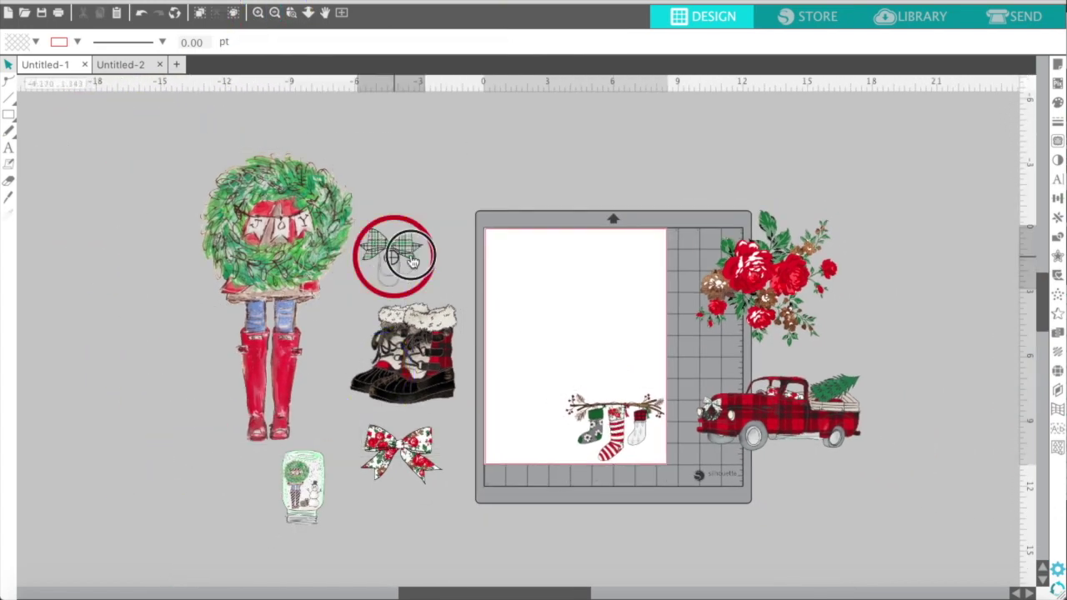
left_click_drag(393, 257, 615, 281)
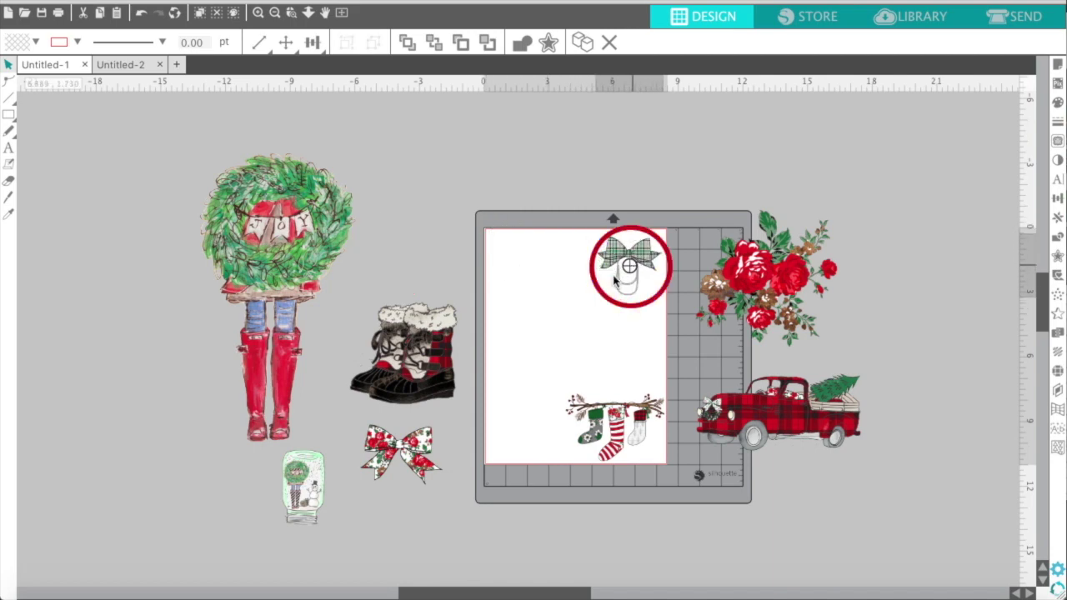
left_click_drag(305, 492, 635, 361)
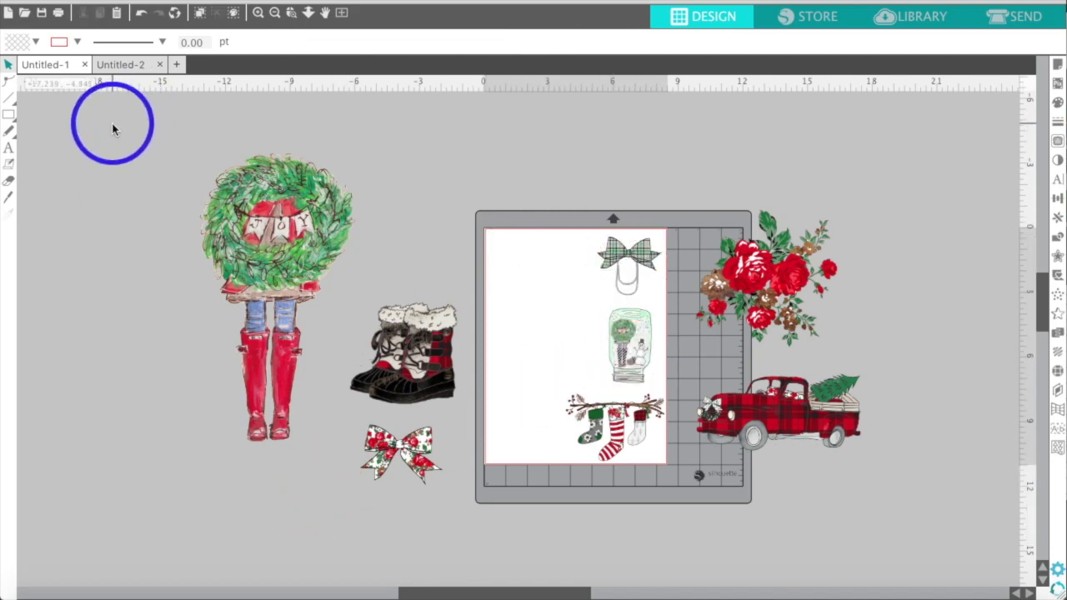
- Shrink the wreath figure, boots and floral bow together, and place the figure in the page's upper left corner, about 2.4 in wide
left_click_drag(113, 124, 301, 300)
left_click(464, 493)
left_click(226, 258)
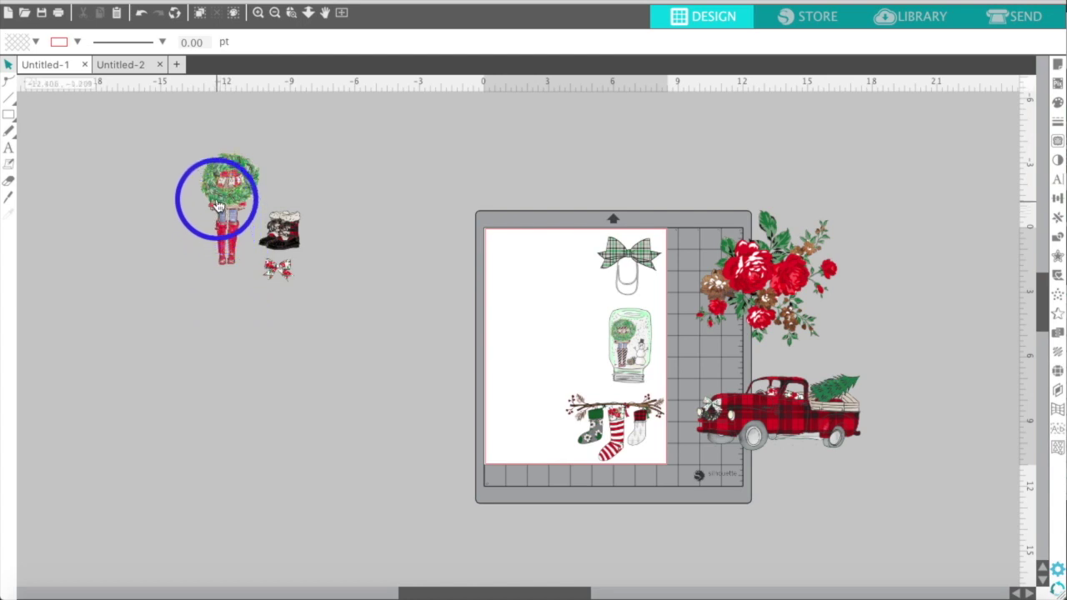
left_click_drag(214, 195, 515, 281)
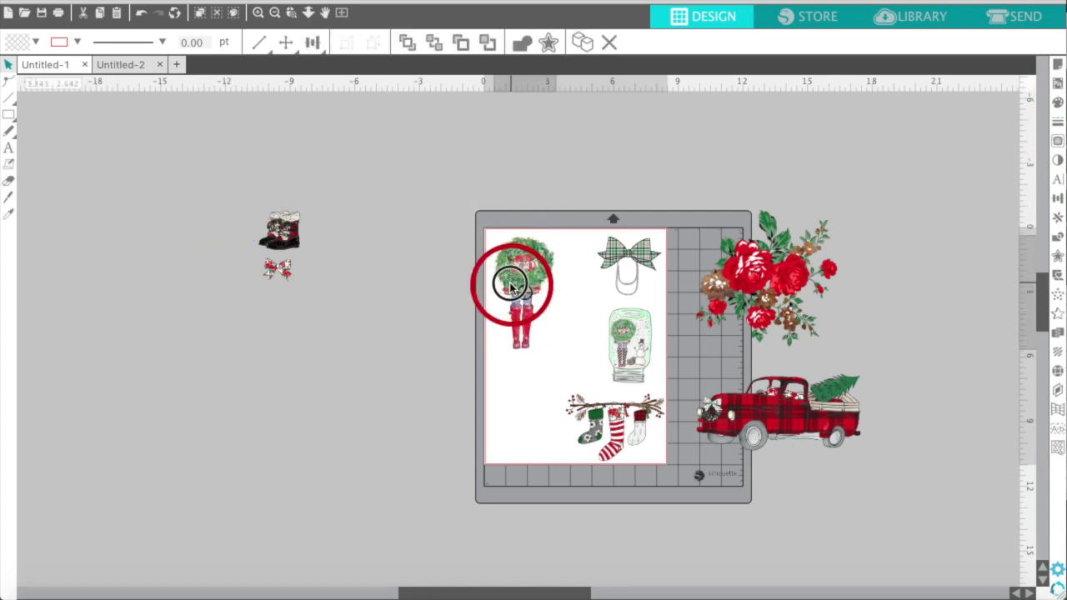
left_click_drag(516, 342, 543, 339)
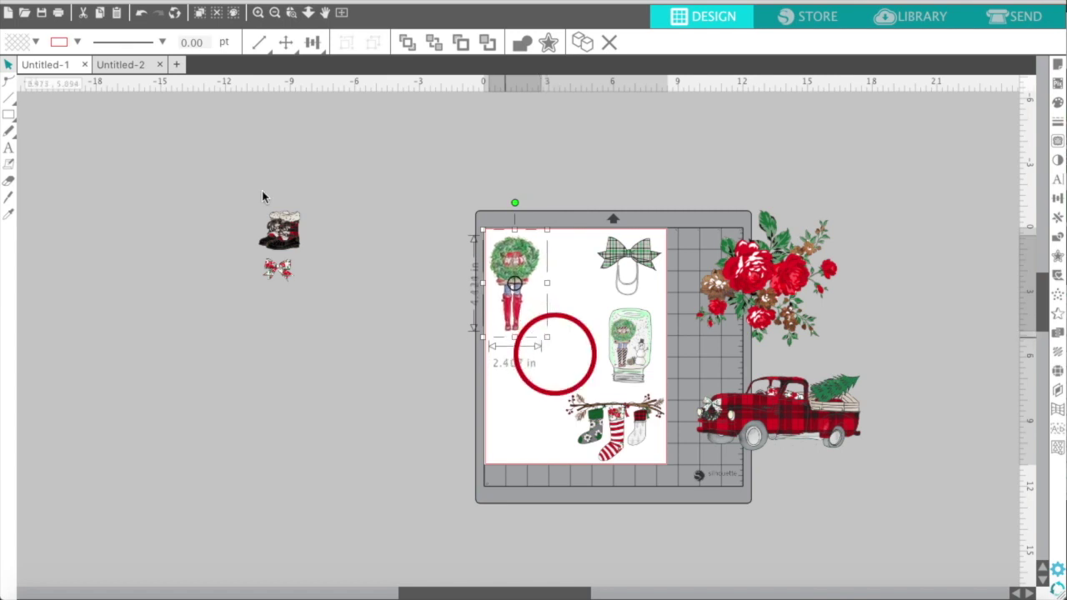
- Place the boots beside the mason jar, shift the jar toward the page edge and set the floral bow above the stockings
left_click_drag(287, 224, 579, 357)
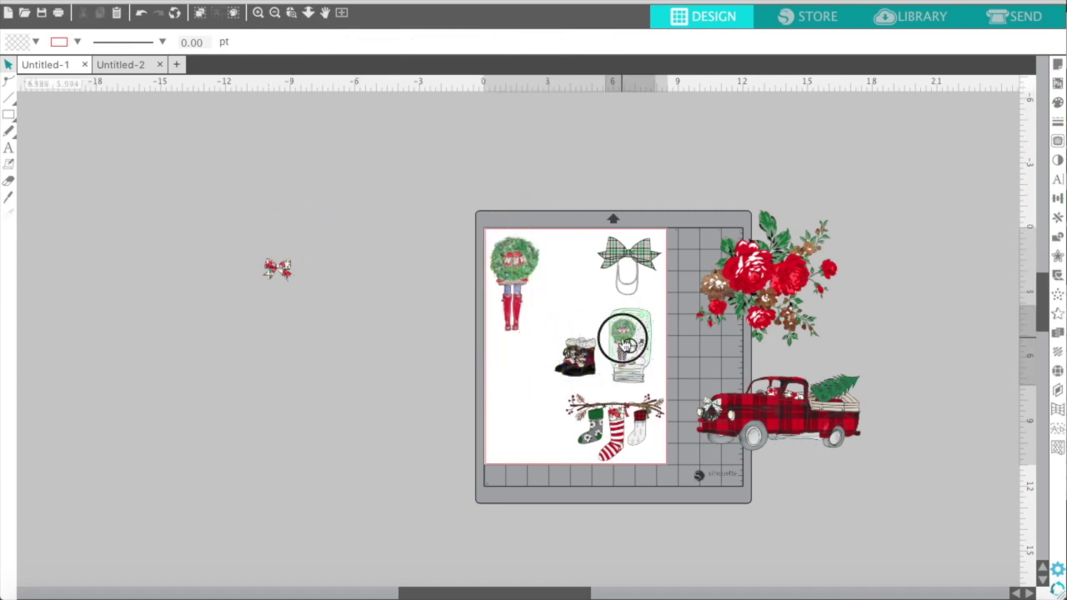
left_click(615, 336)
left_click(409, 91)
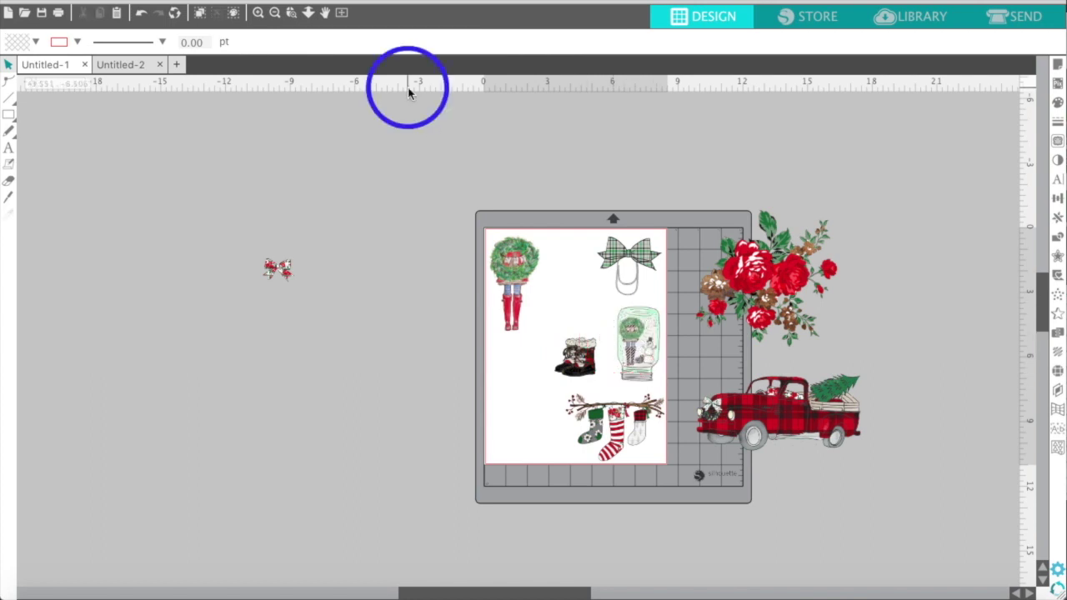
left_click(283, 265)
left_click_drag(446, 281, 602, 385)
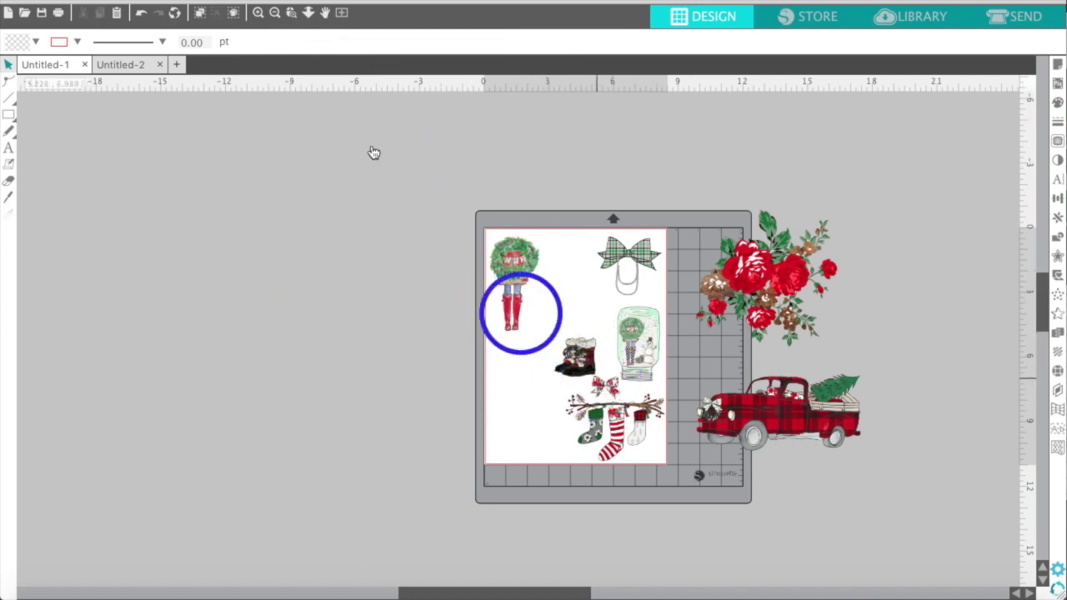
- Tilt the plaid bow clip clockwise and shift it slightly toward the page's right edge
left_click(260, 14)
left_click(260, 14)
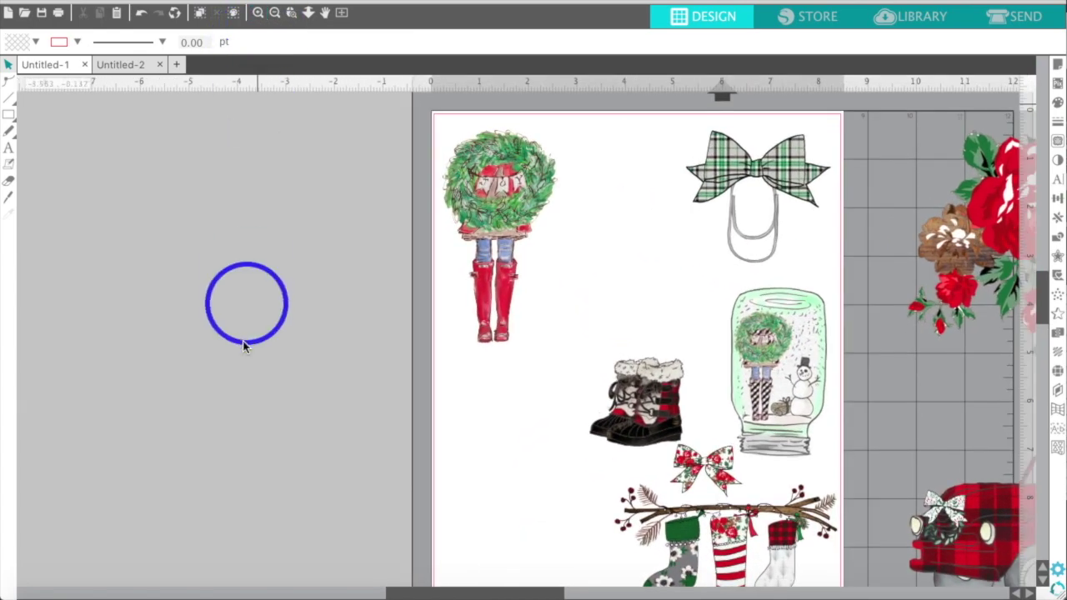
scroll(244, 342, "left", 5)
scroll(244, 342, "up", 2)
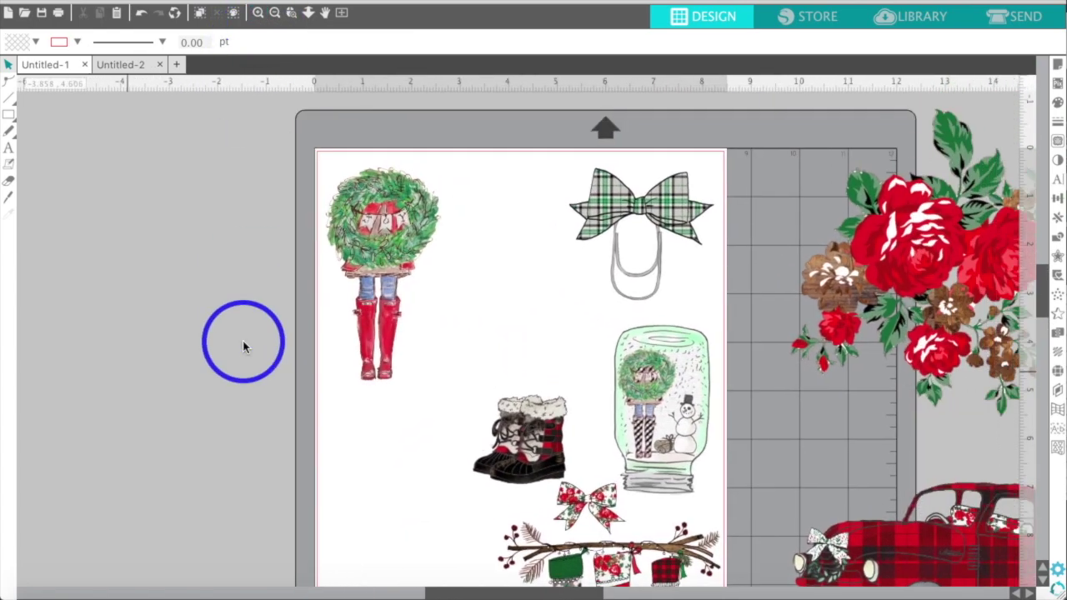
left_click(611, 206)
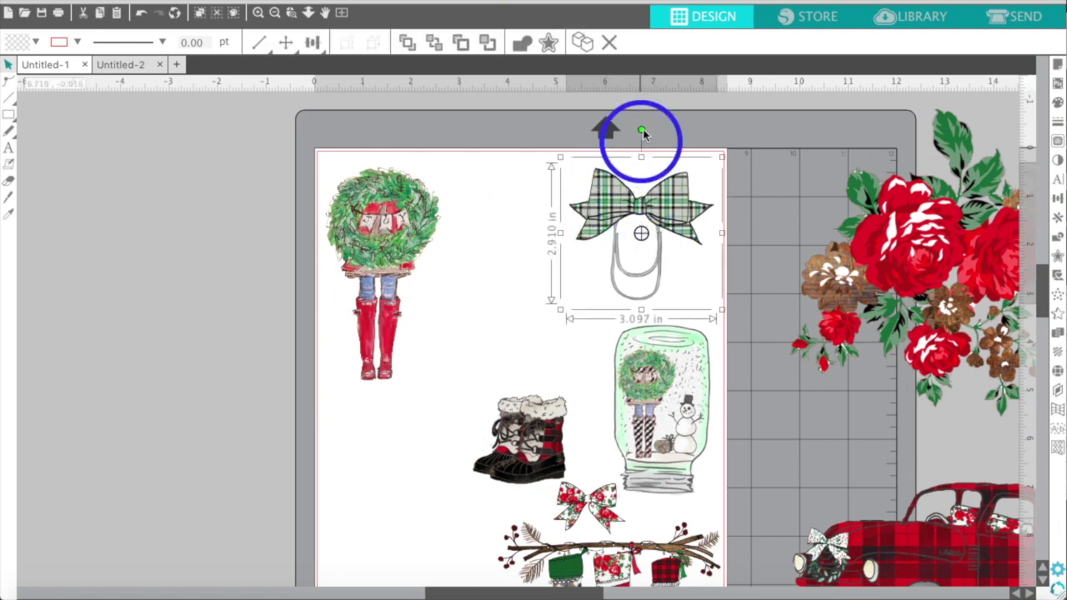
left_click_drag(642, 130, 672, 136)
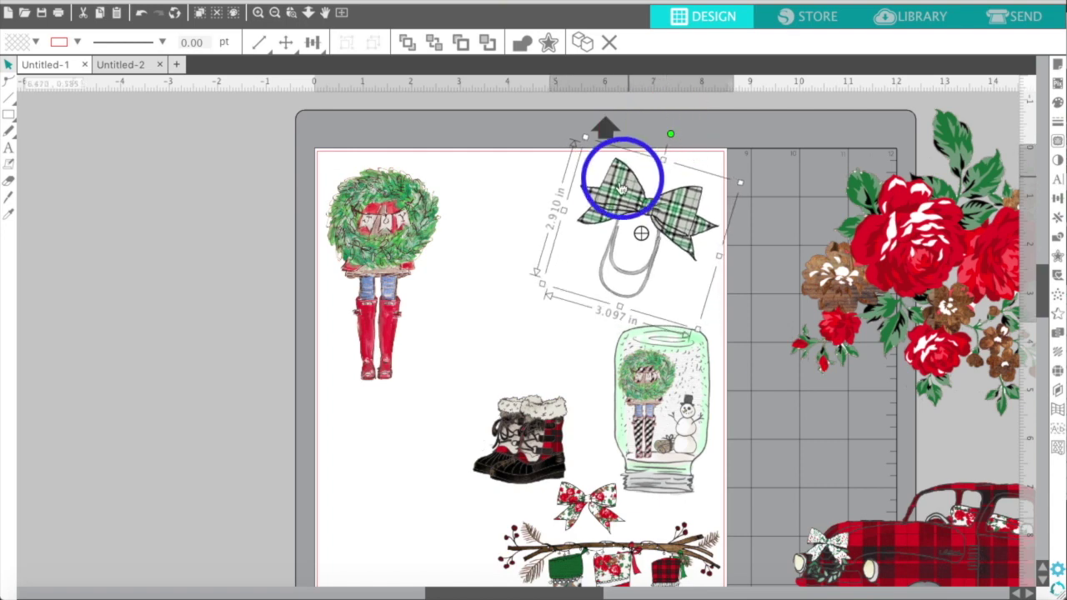
left_click_drag(619, 178, 627, 182)
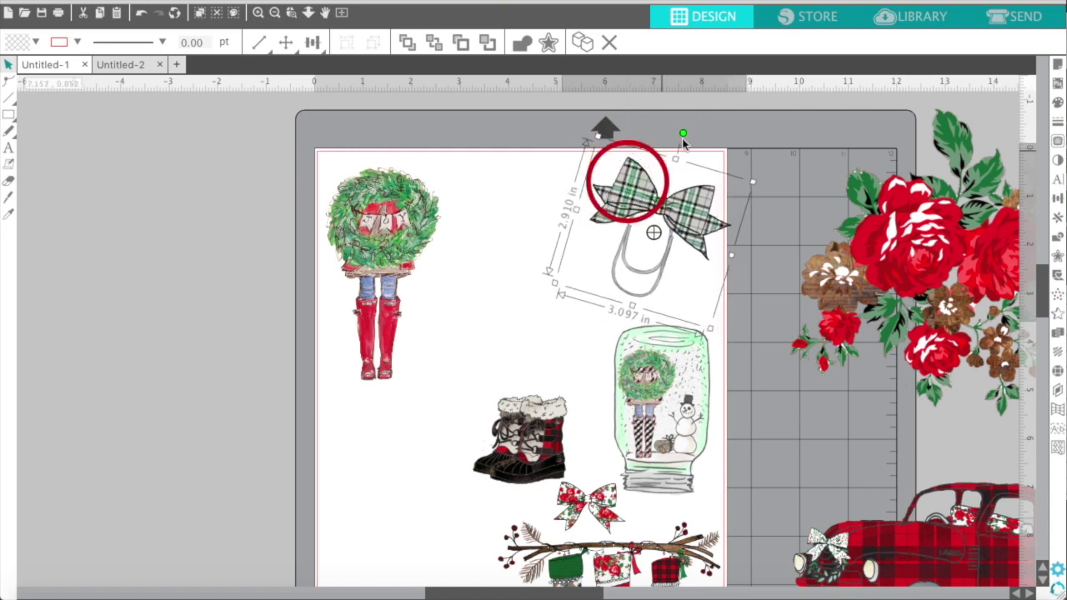
- Rotate the plaid bow clip back counterclockwise to a slight tilt
right_click(679, 130)
left_click(654, 147)
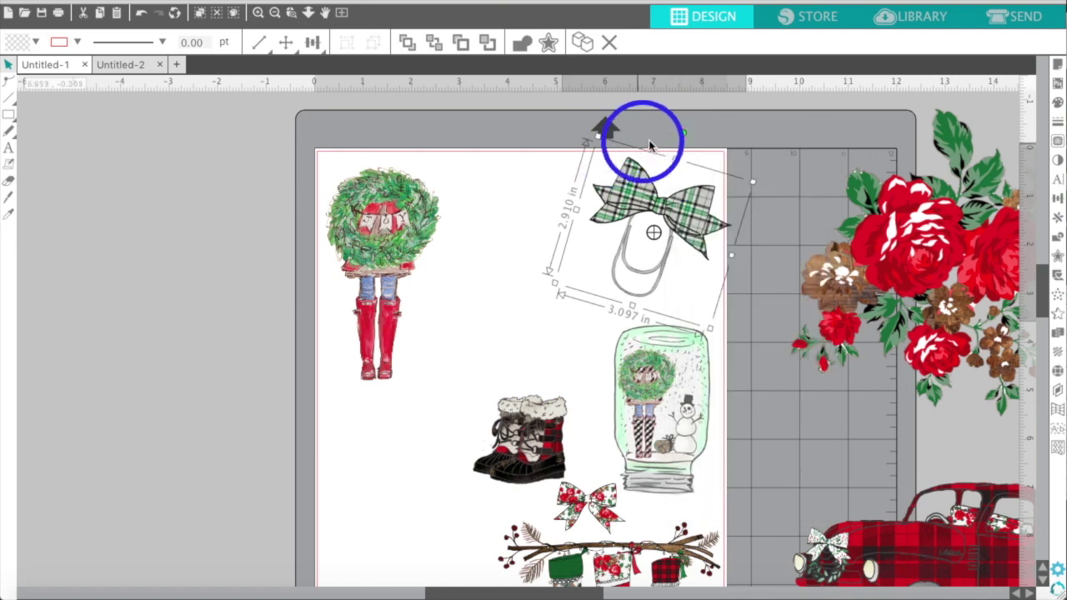
left_click_drag(681, 135, 658, 133)
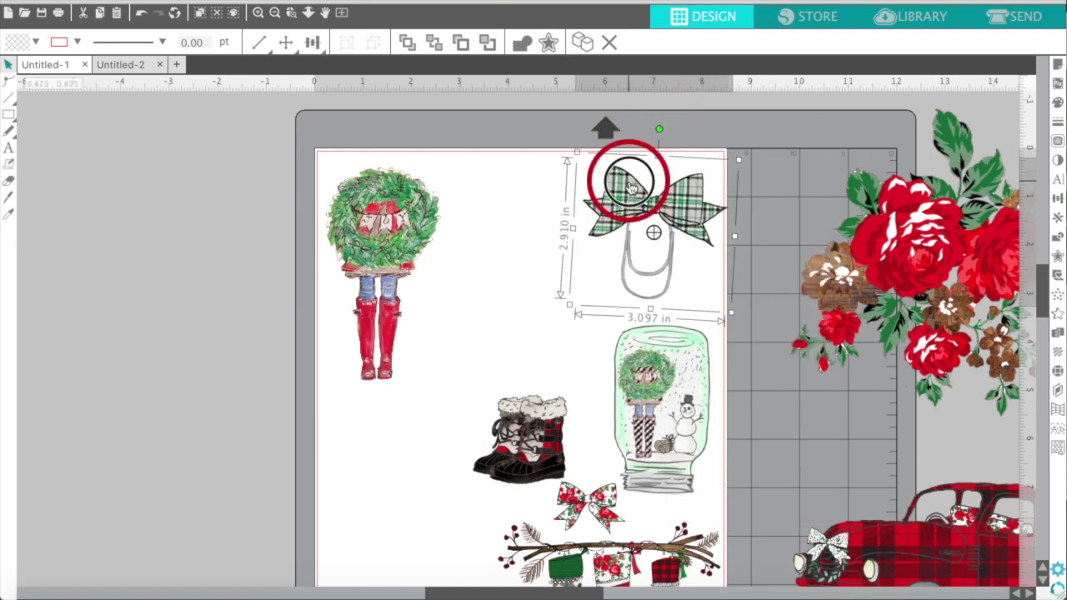
- Shift the plaid bow clip slightly away from the page's right edge and place the boots beside the stockings near the page bottom
left_click_drag(626, 174, 614, 174)
scroll(618, 294, "down", 5)
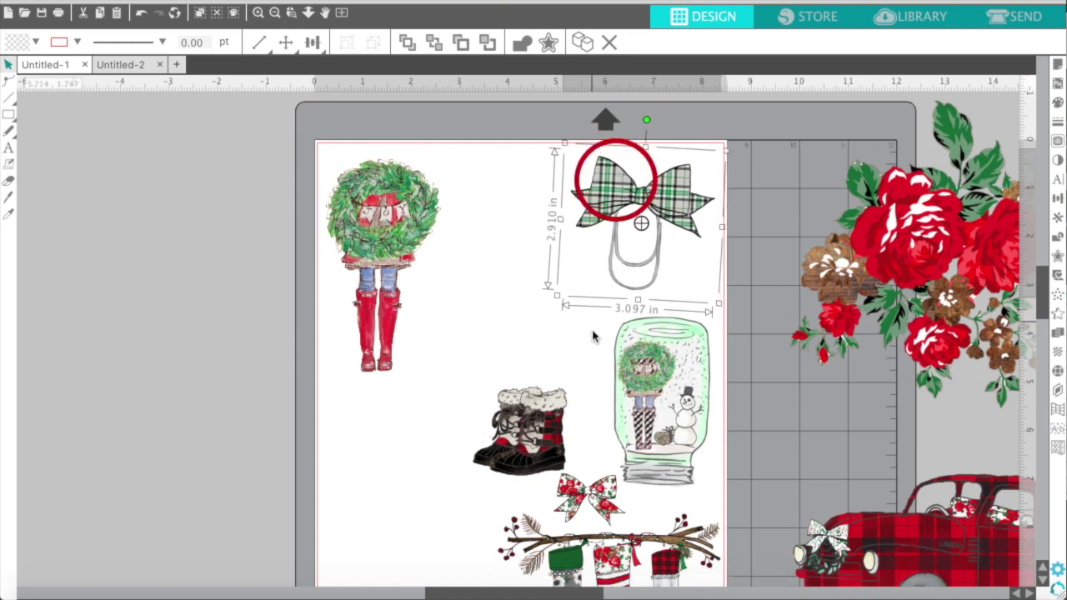
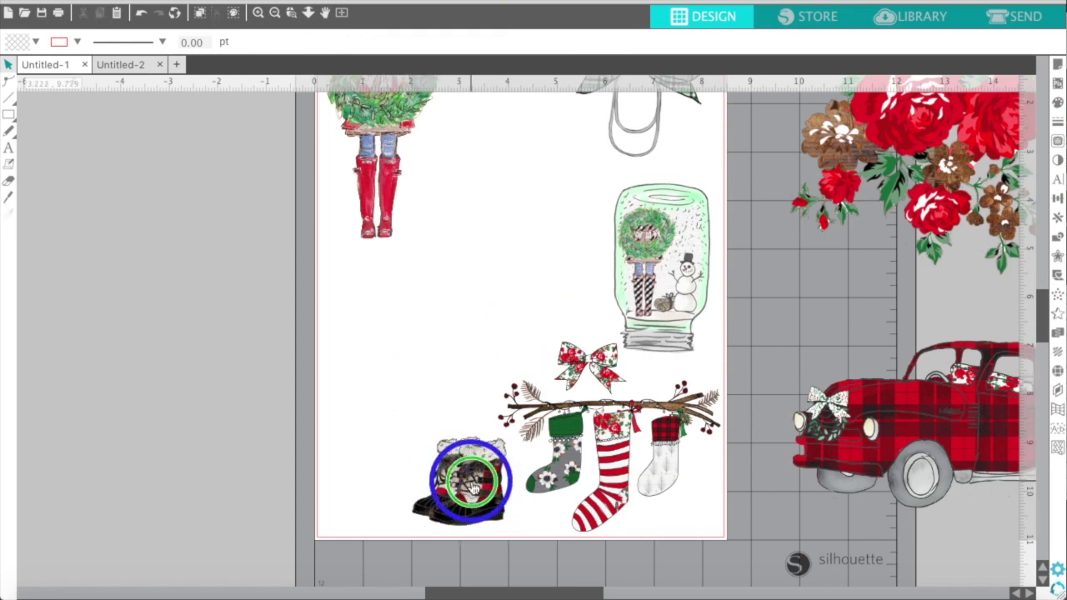
- Flip the boots horizontally so their toes face the stockings
right_click(471, 487)
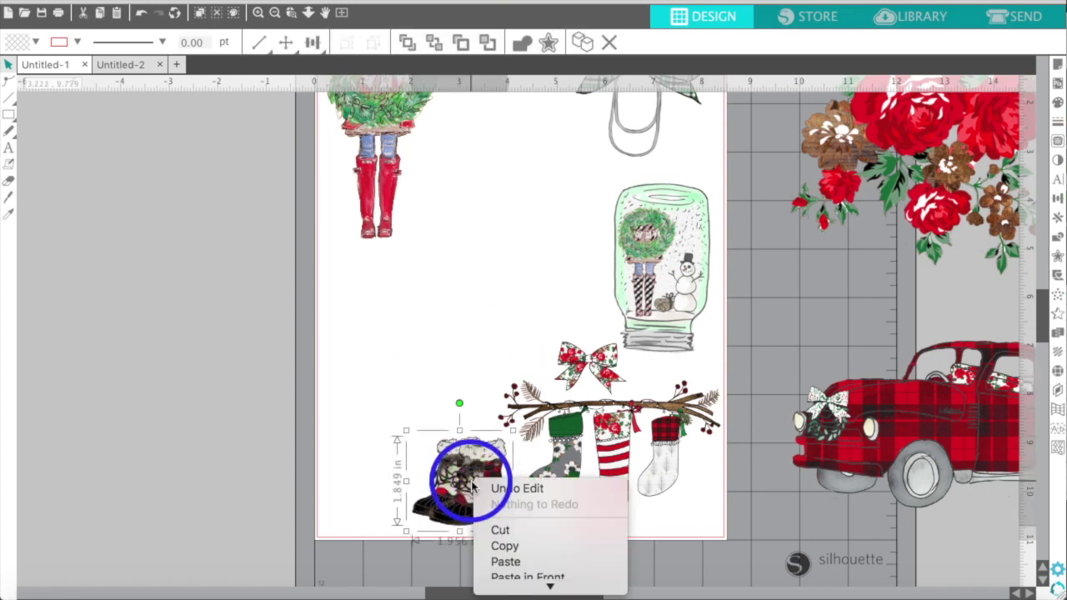
left_click(381, 427)
scroll(381, 424, "down", 3)
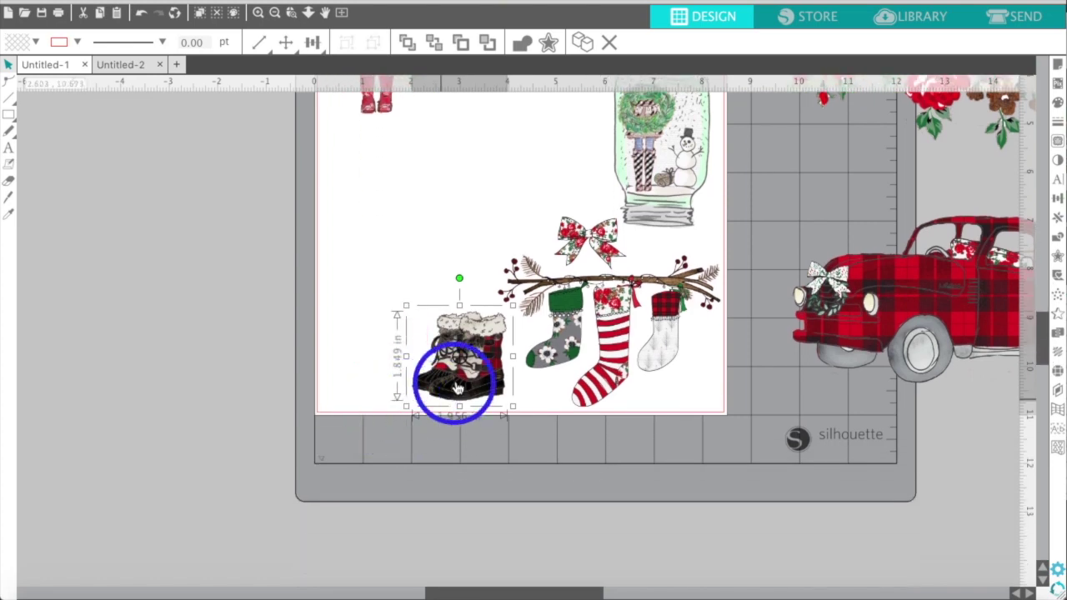
right_click(456, 385)
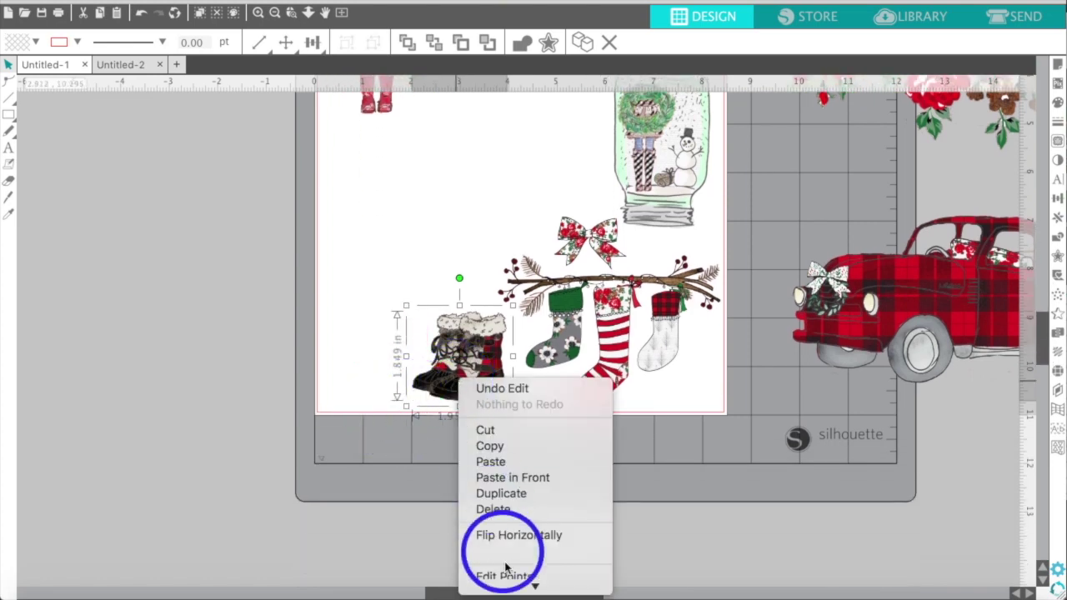
left_click(514, 537)
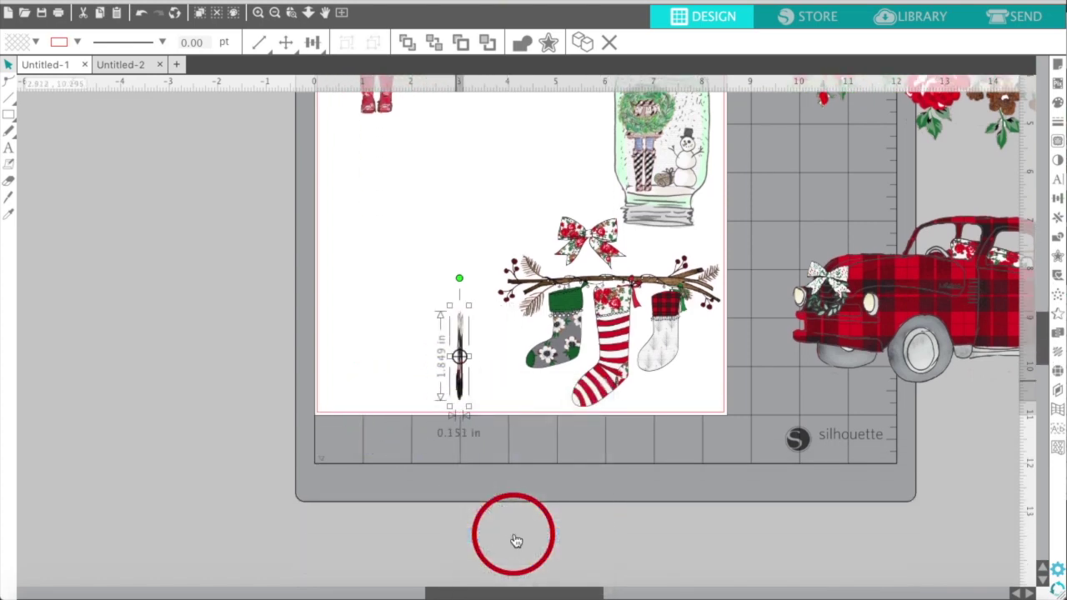
- Nudge the boots slightly closer to the stockings and shift the floral bow slightly left above the branch
left_click(437, 353)
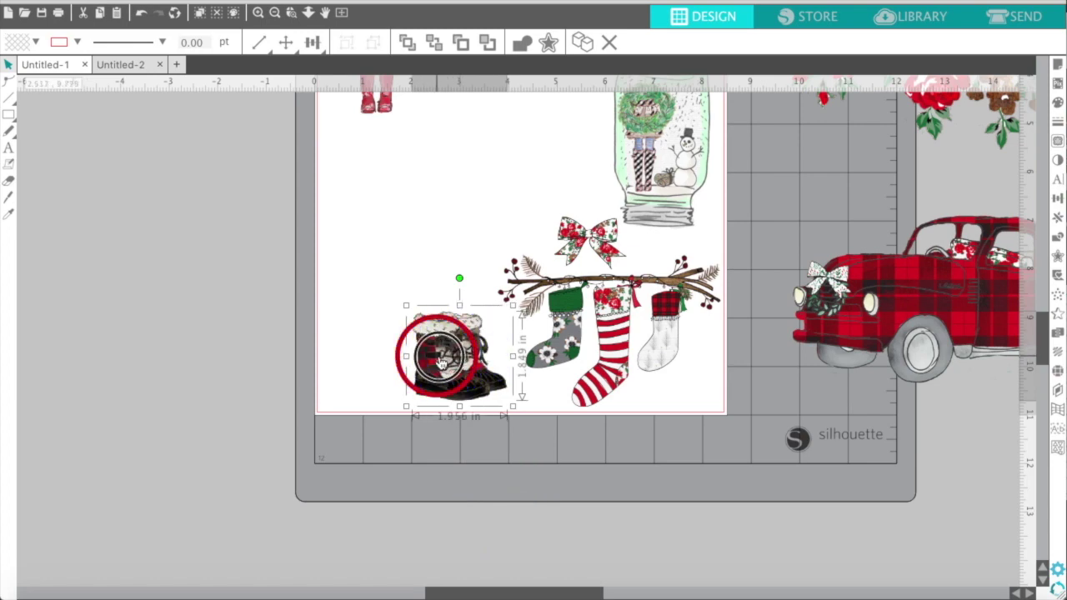
mouse_move(440, 360)
left_mouse_down()
mouse_move(467, 368)
mouse_move(446, 366)
left_mouse_up()
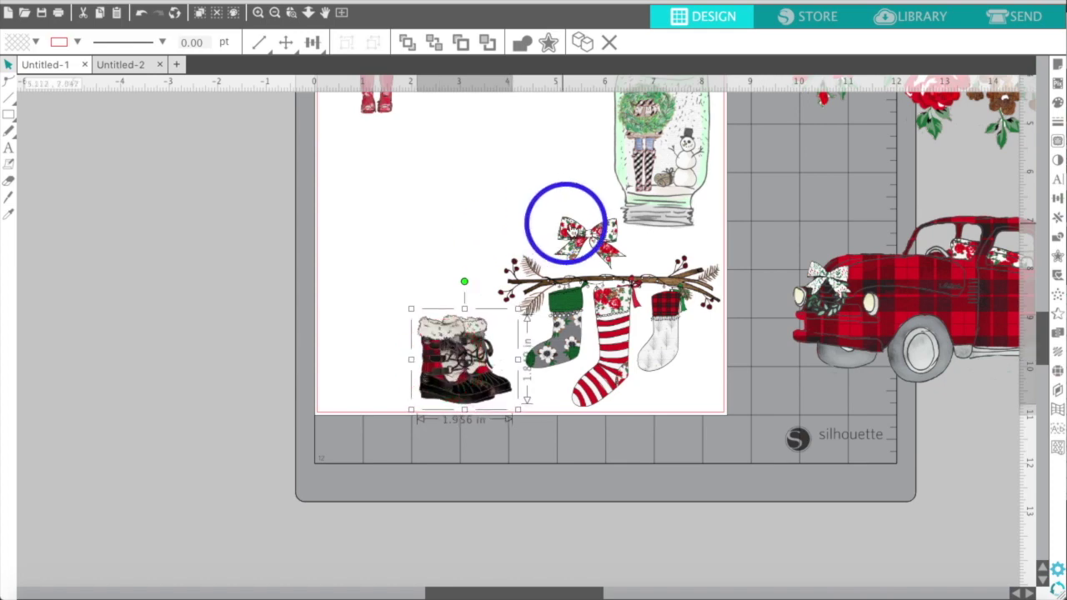
mouse_move(566, 222)
left_mouse_down()
mouse_move(556, 222)
mouse_move(577, 236)
left_mouse_up()
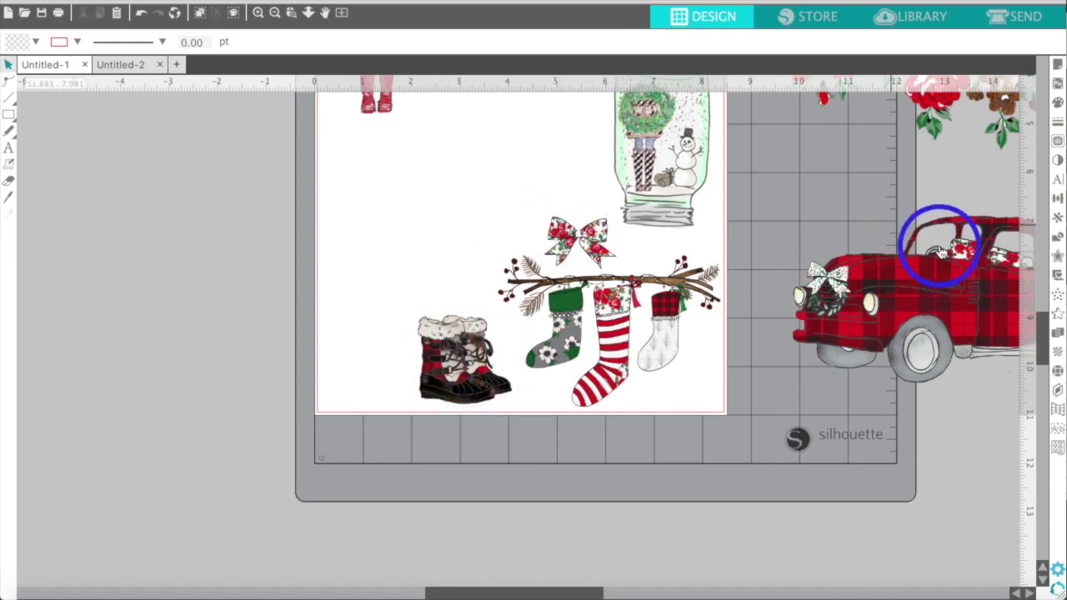
- Shrink the red plaid truck proportionally to about 4.1 in wide
left_click(942, 242)
scroll(941, 250, "right", 3)
scroll(939, 251, "right", 2)
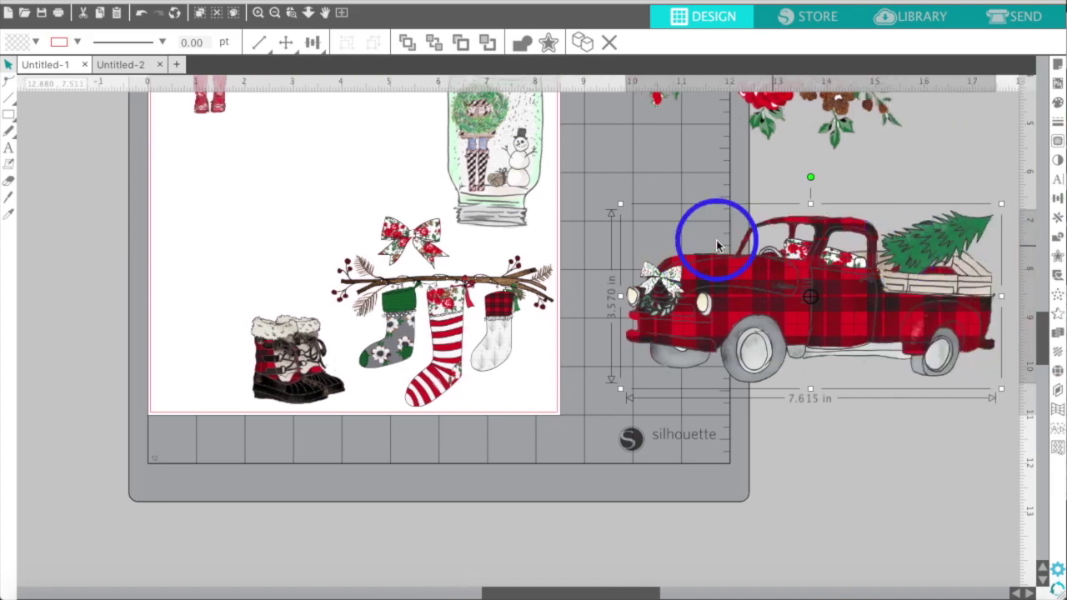
left_click_drag(619, 204, 762, 293)
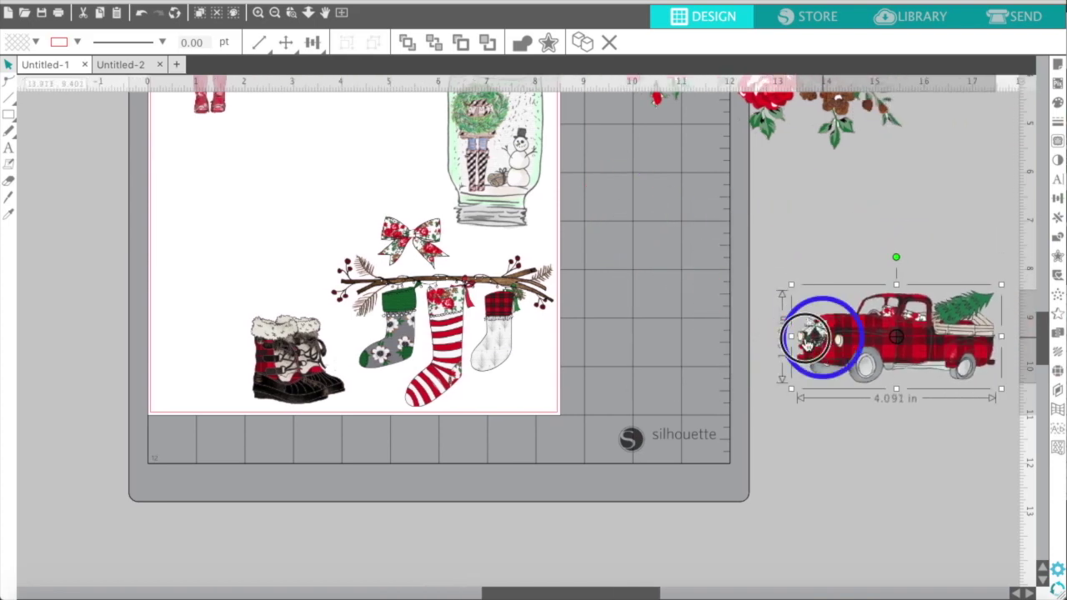
- Rotate the truck a quarter turn clockwise and place it on the page between the wreath figure and the plaid bow clip
left_click_drag(809, 329, 173, 236)
scroll(173, 236, "up", 5)
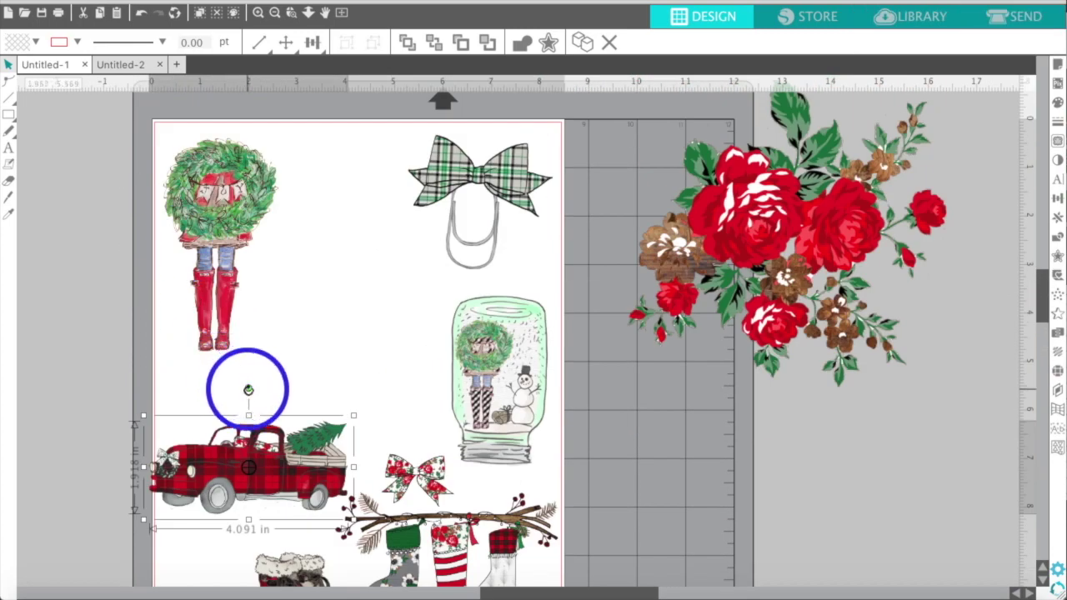
left_click_drag(249, 390, 334, 459)
left_click_drag(247, 440, 336, 211)
- Shrink the red rose bouquet to about 3.6 in wide and place it on the page below the wreath figure
left_click(755, 235)
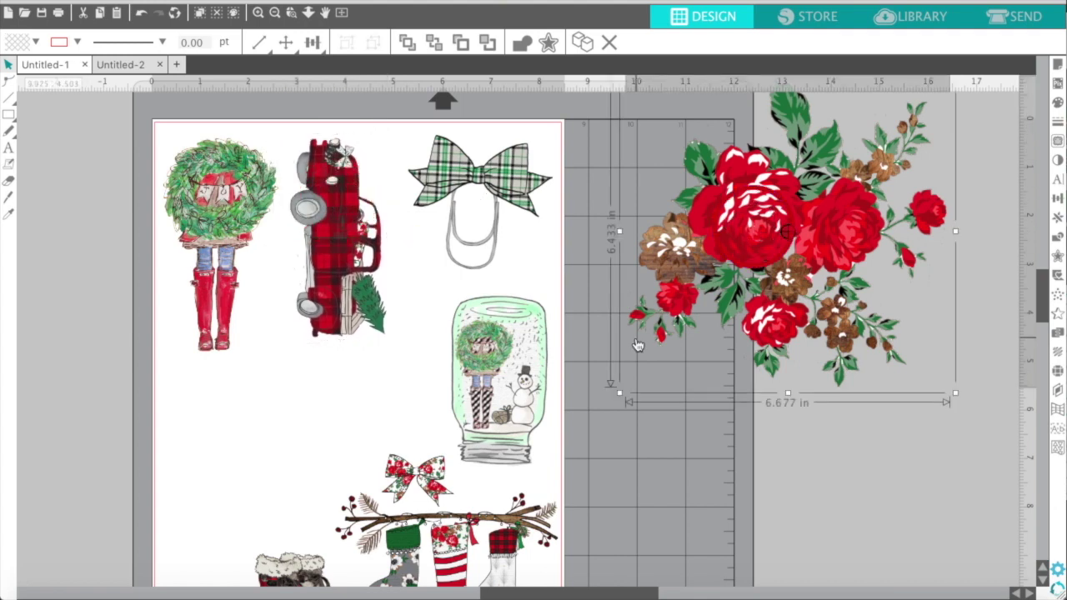
left_click_drag(614, 381, 739, 219)
left_click_drag(789, 176, 216, 458)
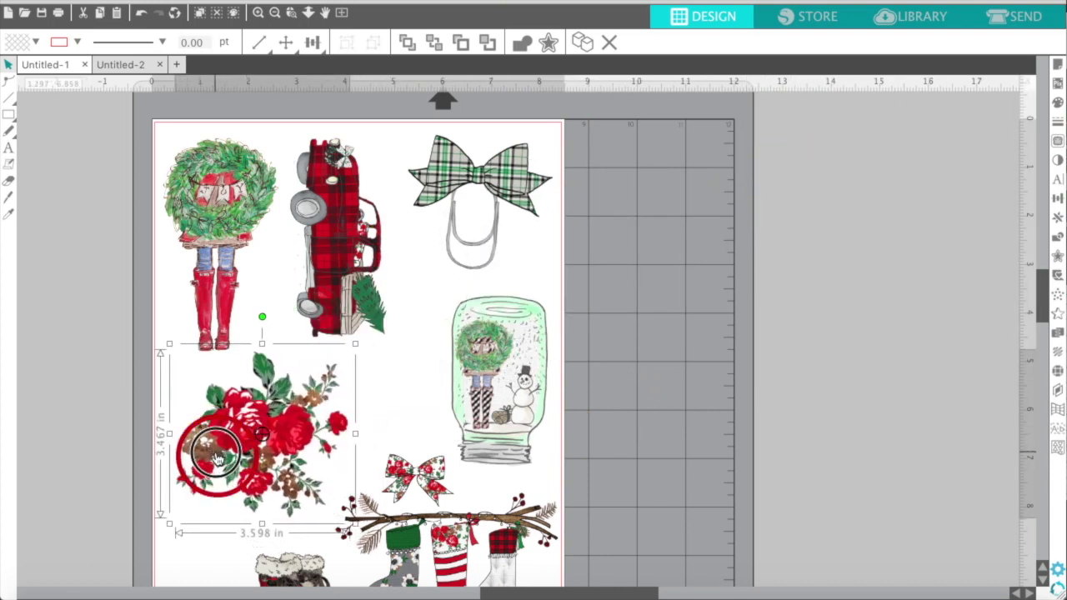
left_click(659, 241)
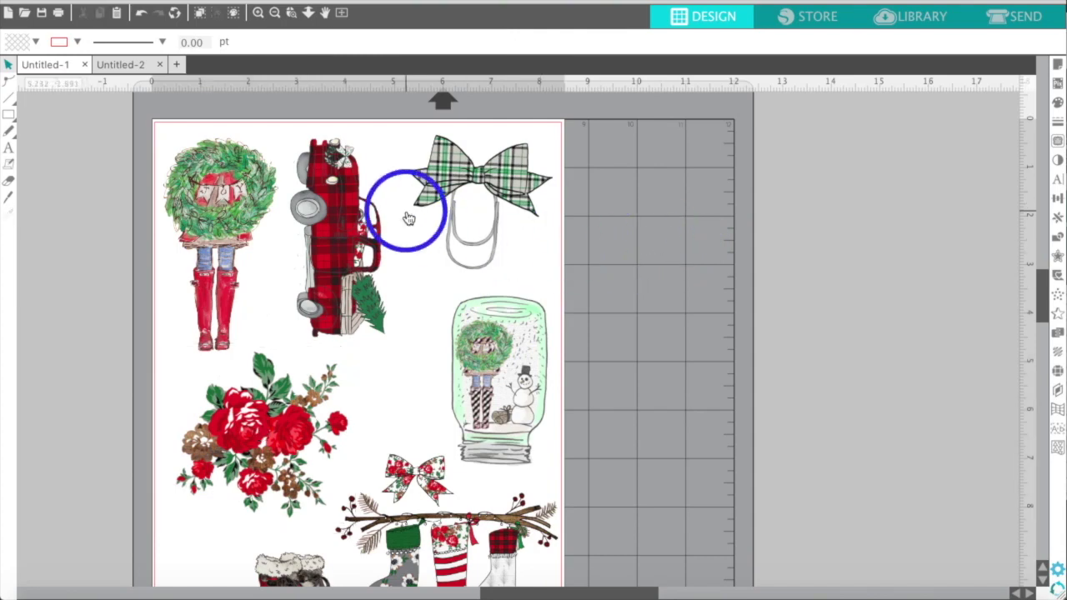
left_click(276, 13)
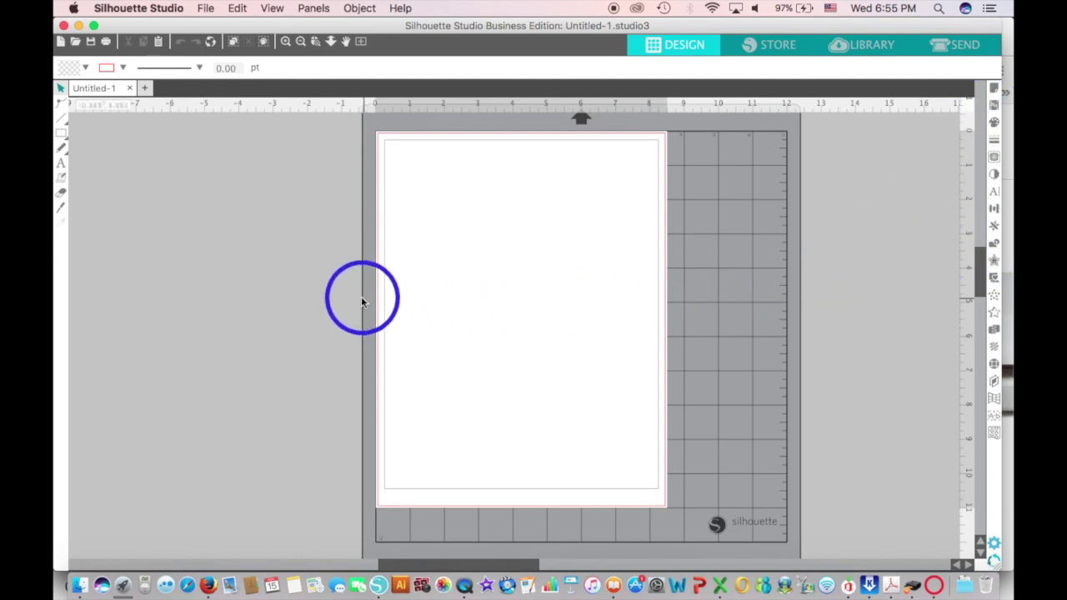
- Switch to Firefox and download the current Mac release 4.1.201 of Silhouette Studio from the Silhouette America software page
left_click(208, 585)
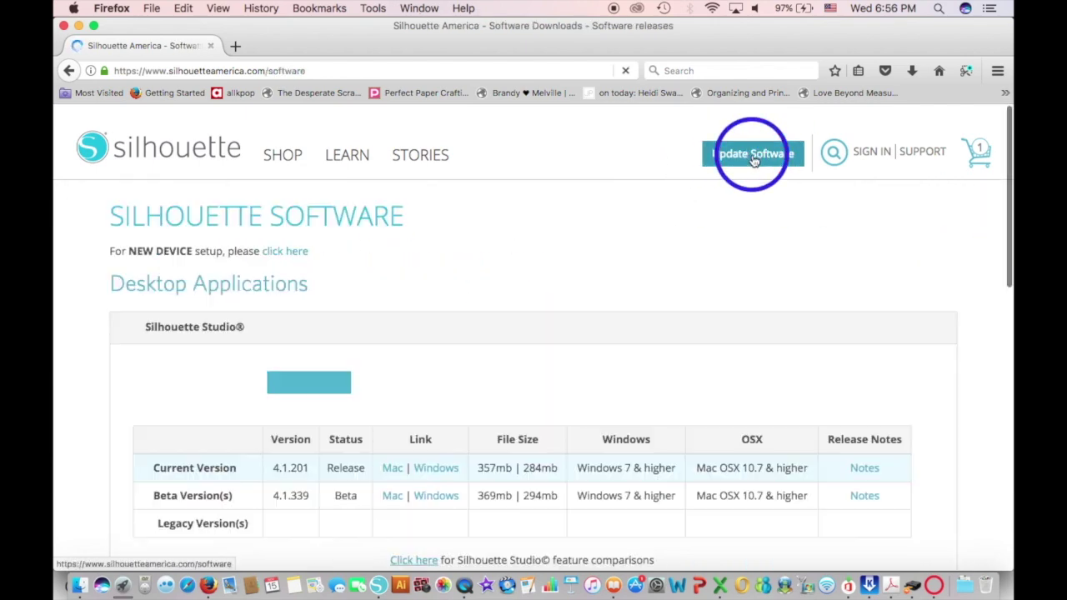
scroll(593, 183, "down", 2)
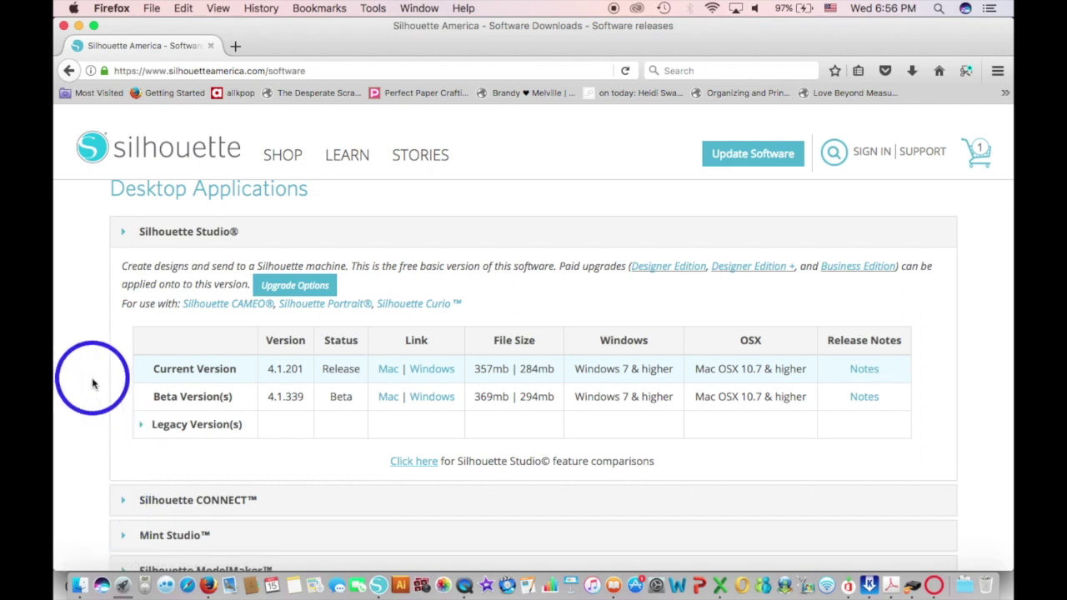
left_click(389, 372)
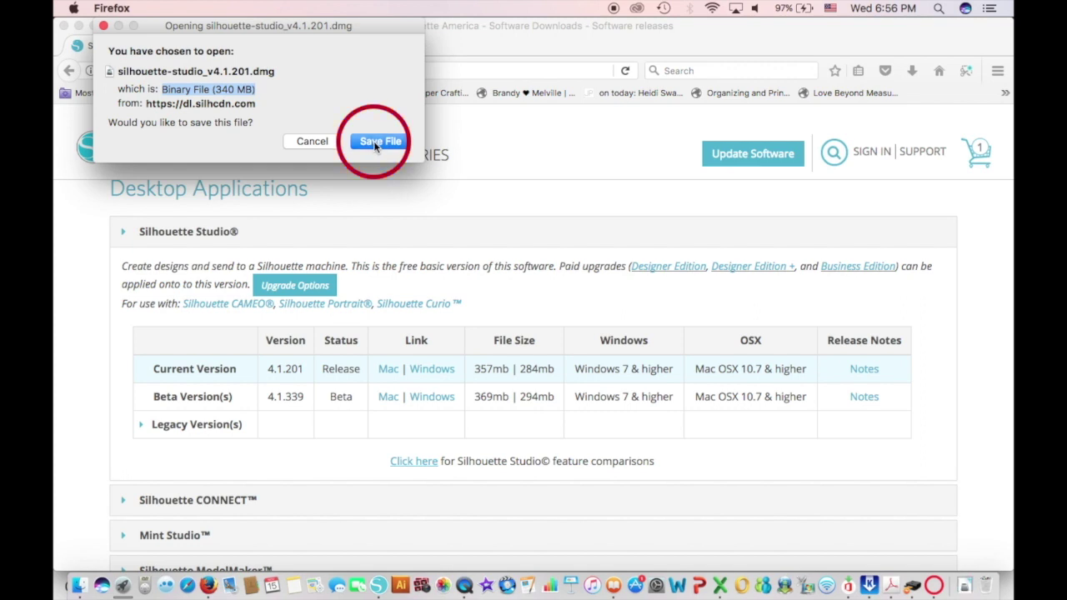
left_click(373, 141)
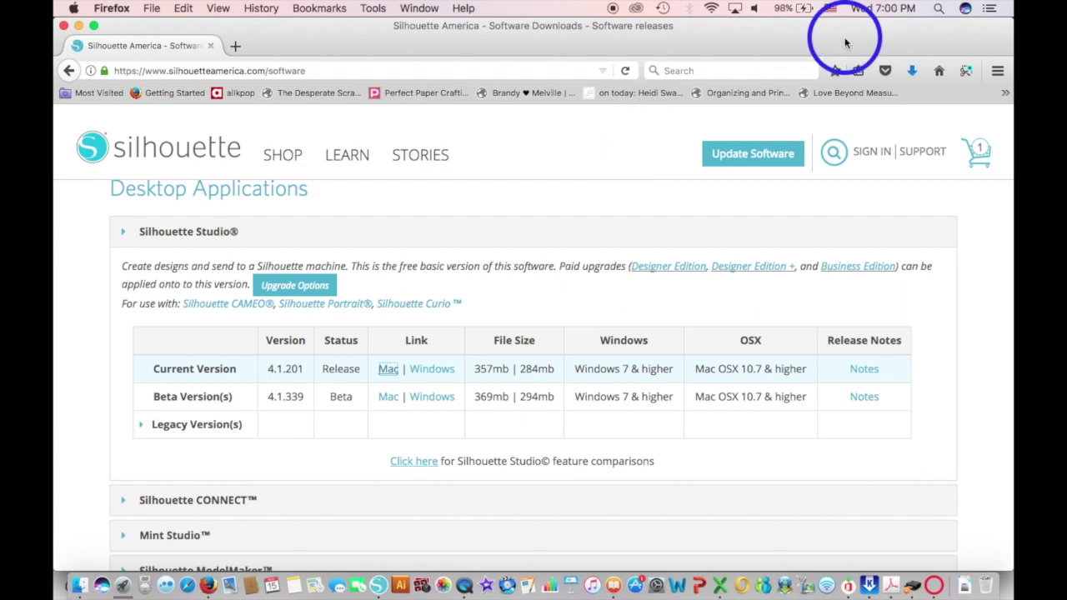
- Open the downloaded Silhouette Studio 4.1.201 disk image and select the Silhouette Studio app for installation in Applications
left_click(912, 71)
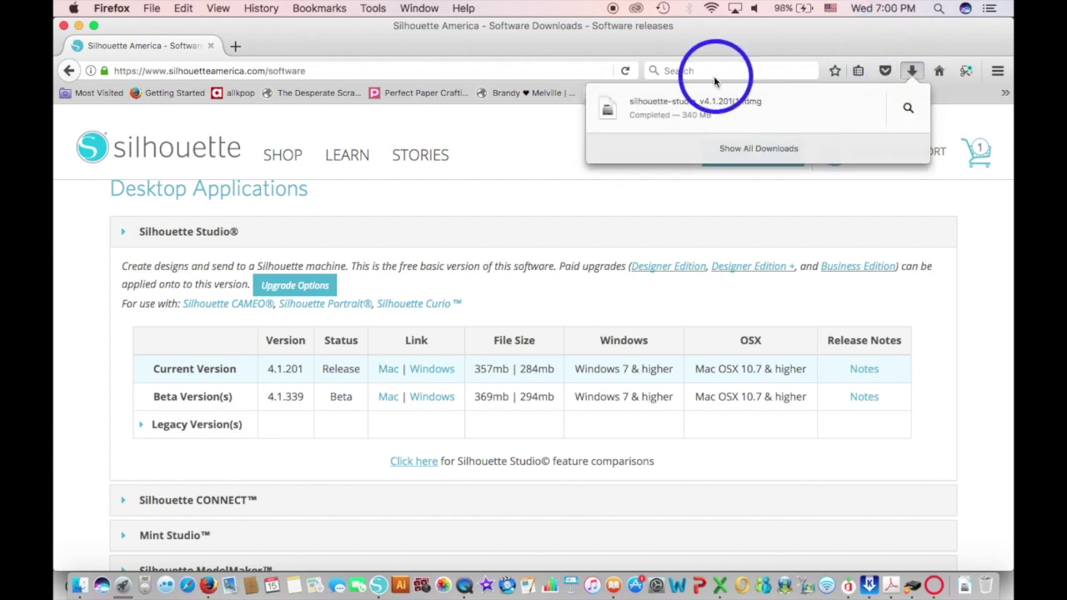
left_click(638, 121)
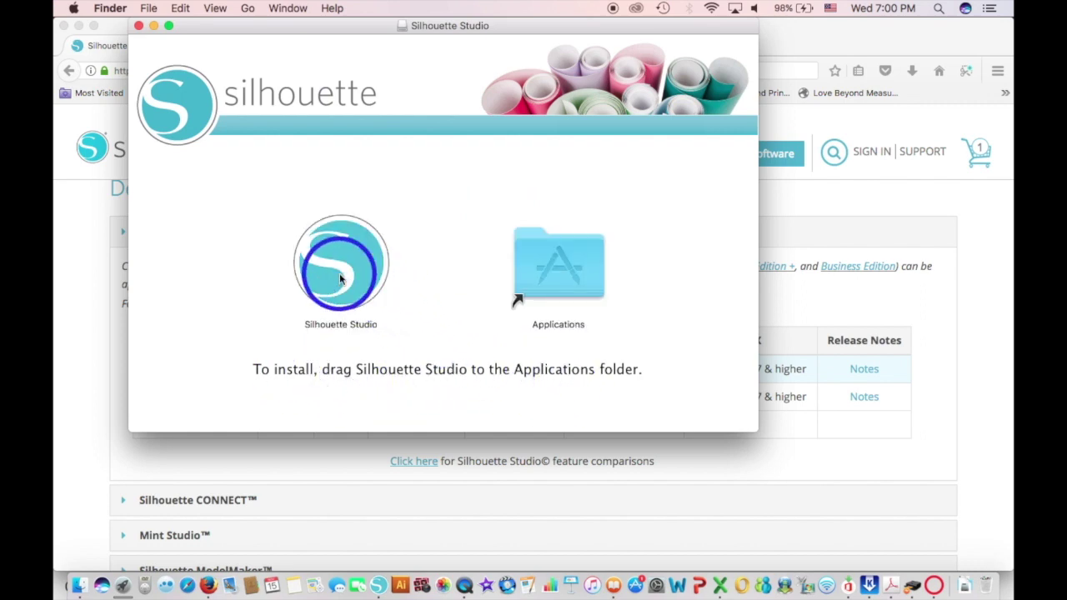
left_click_drag(340, 281, 339, 255)
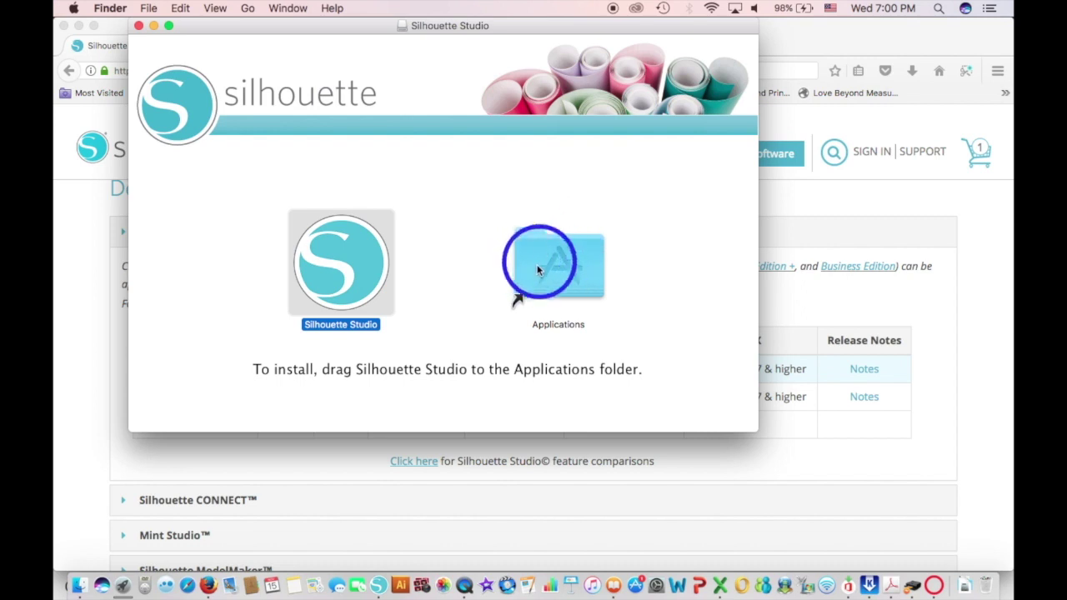
left_click_drag(537, 268, 547, 277)
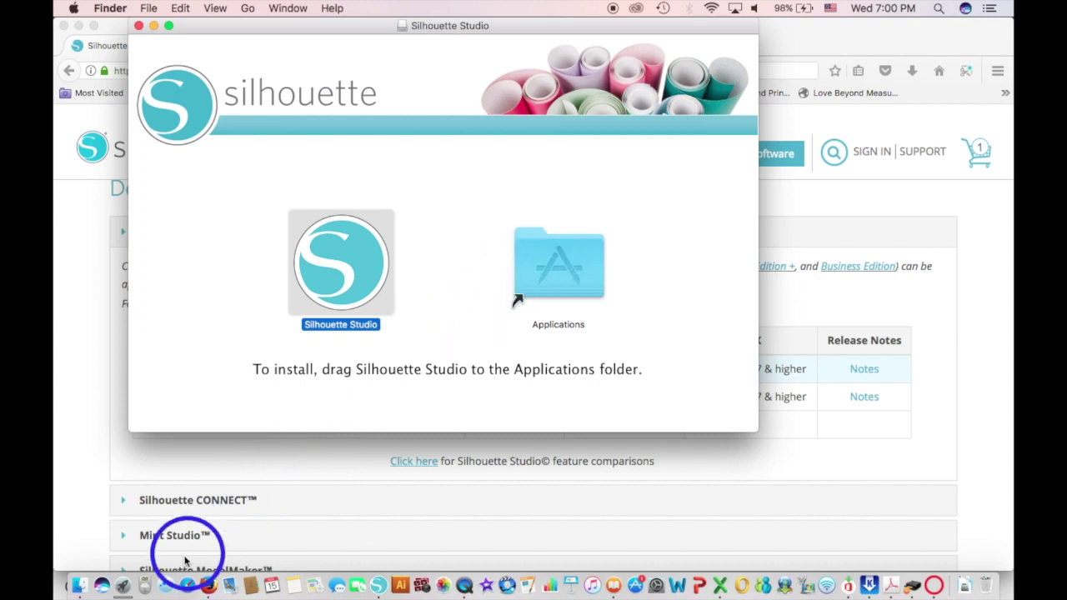
- Switch back to Silhouette Studio
left_click(377, 587)
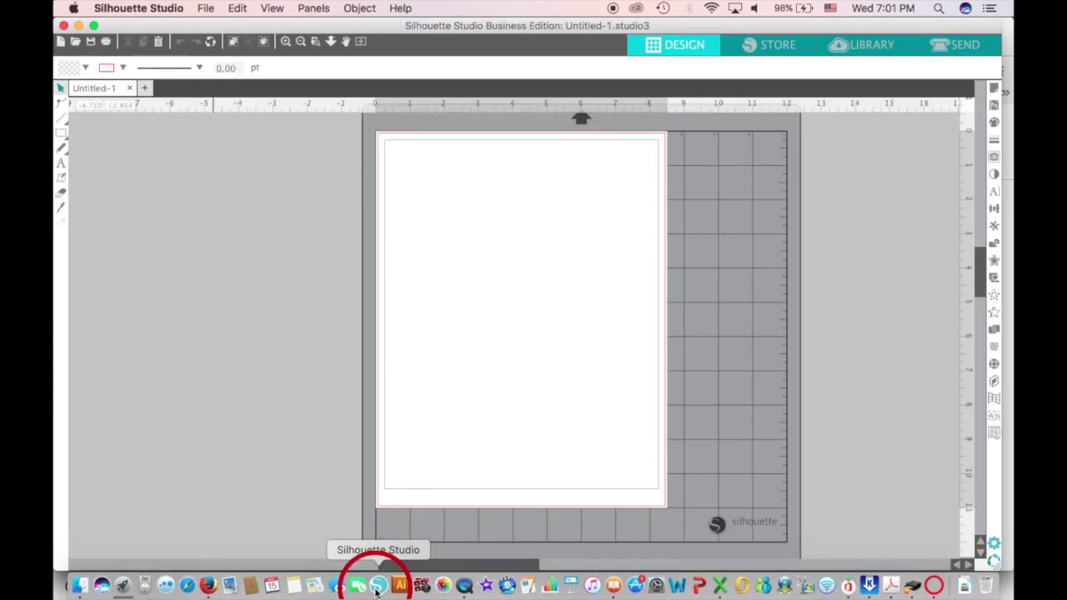